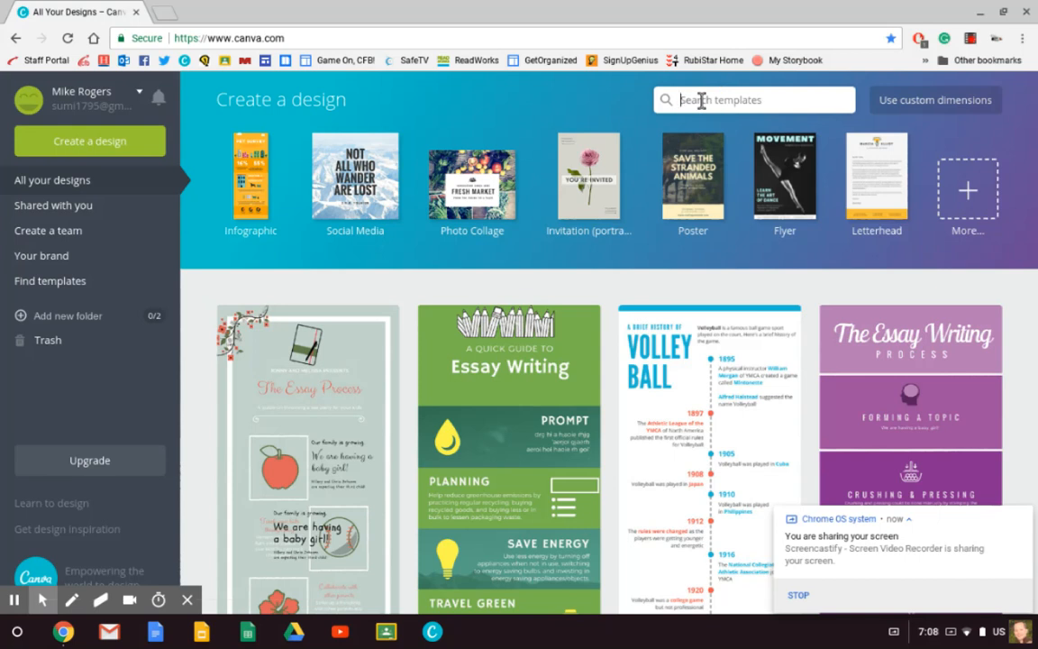
- Search the design templates for infographics
text(Infograp)
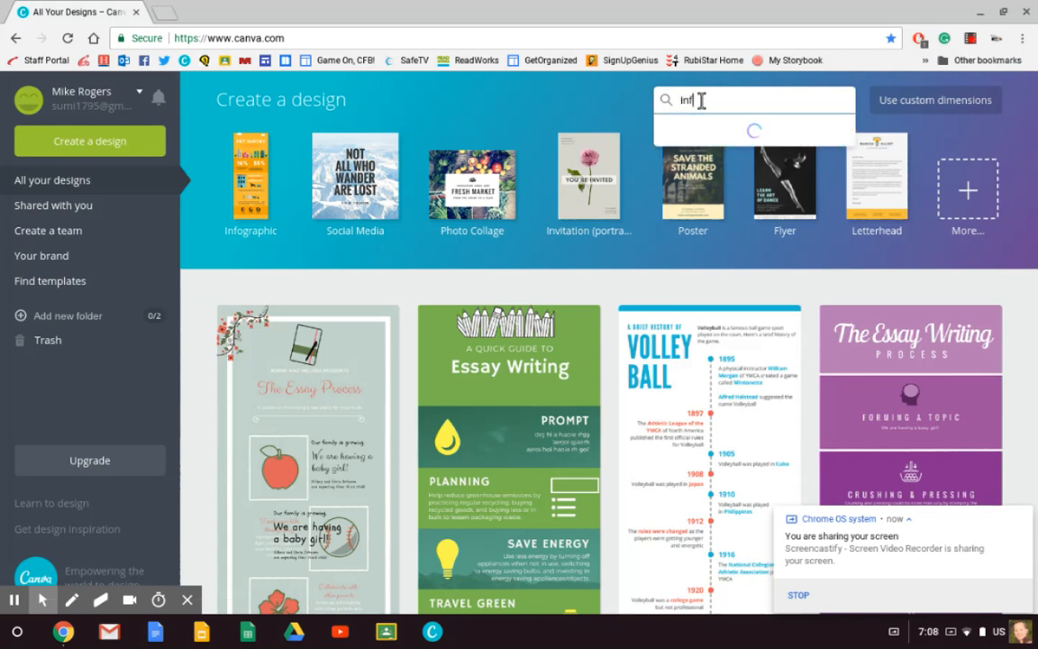
text(hics)
key(Return)
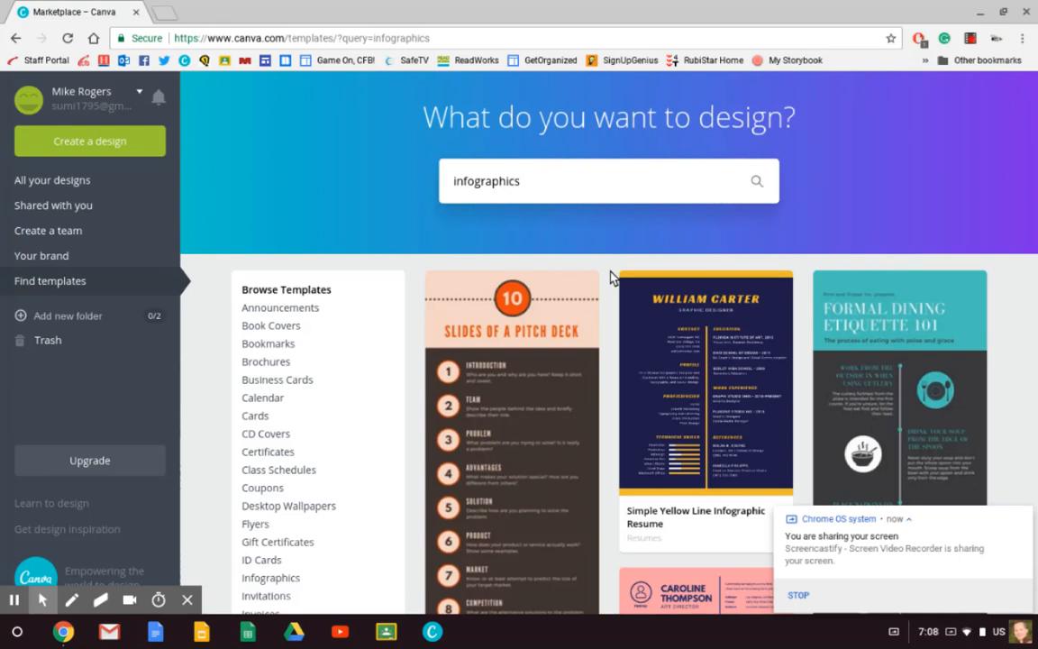
- Look through the infographic template results for a suitable layout, dismissing the screen-sharing notification
scroll(606, 274, down, 3)
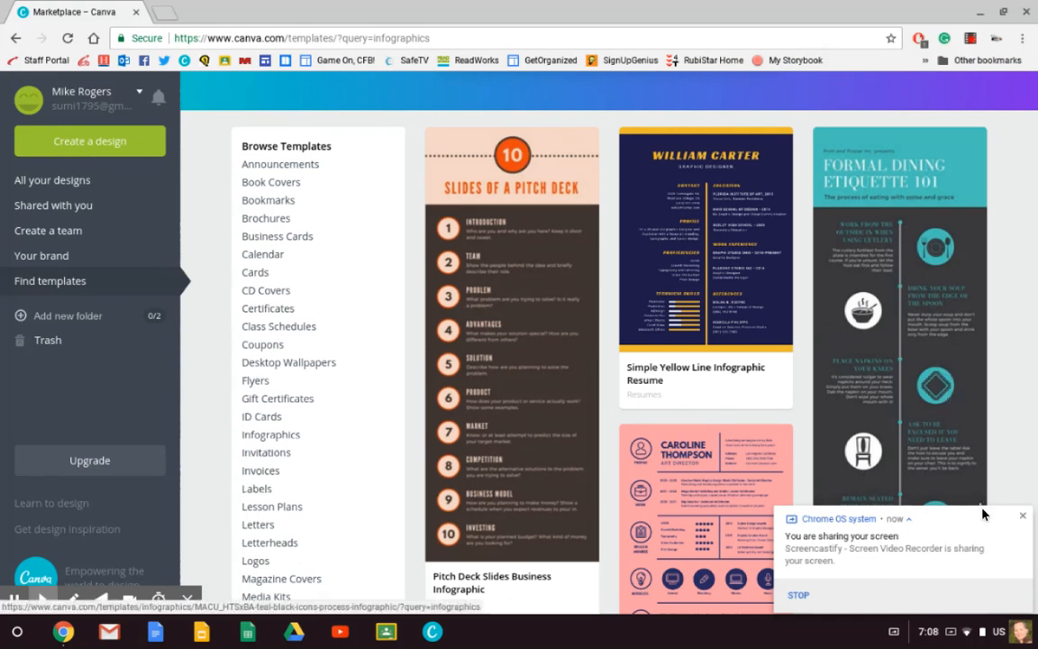
click(1023, 519)
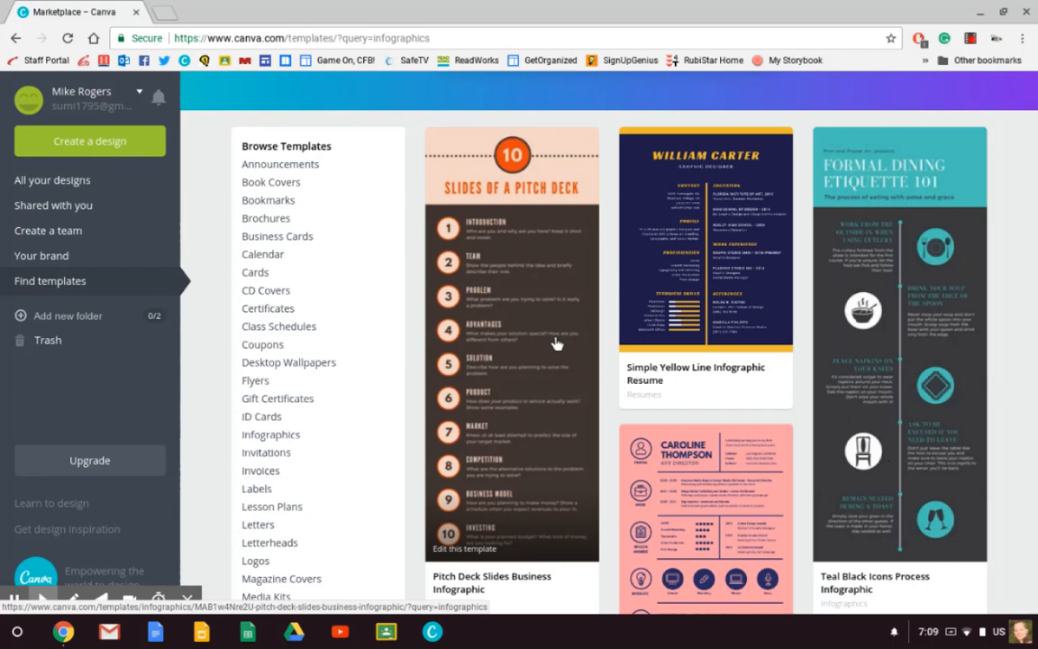
scroll(556, 344, down, 5)
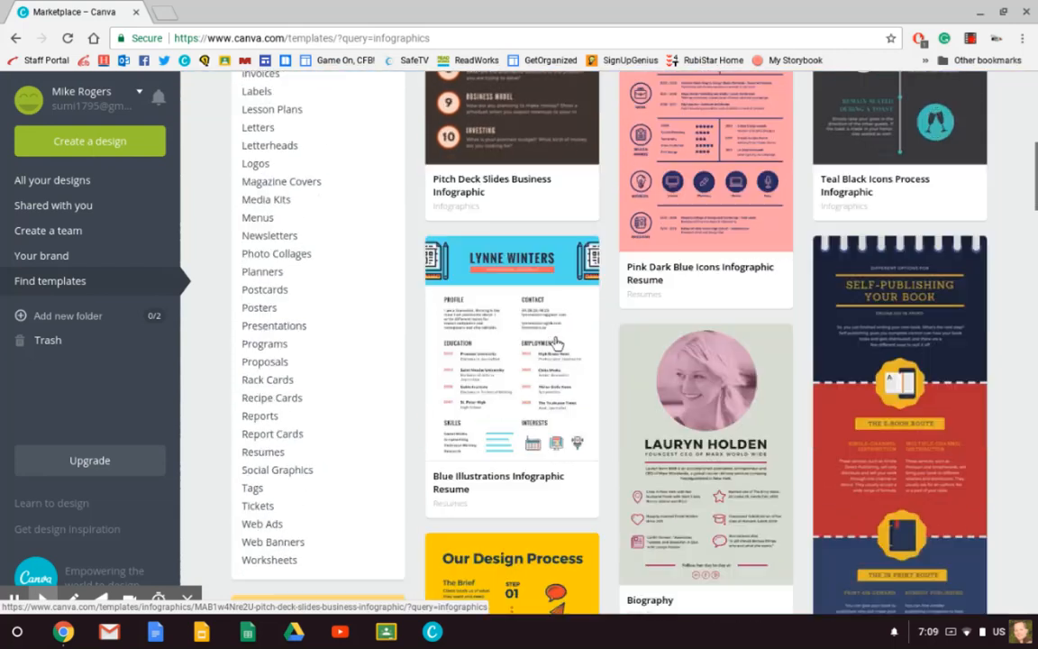
scroll(556, 344, down, 5)
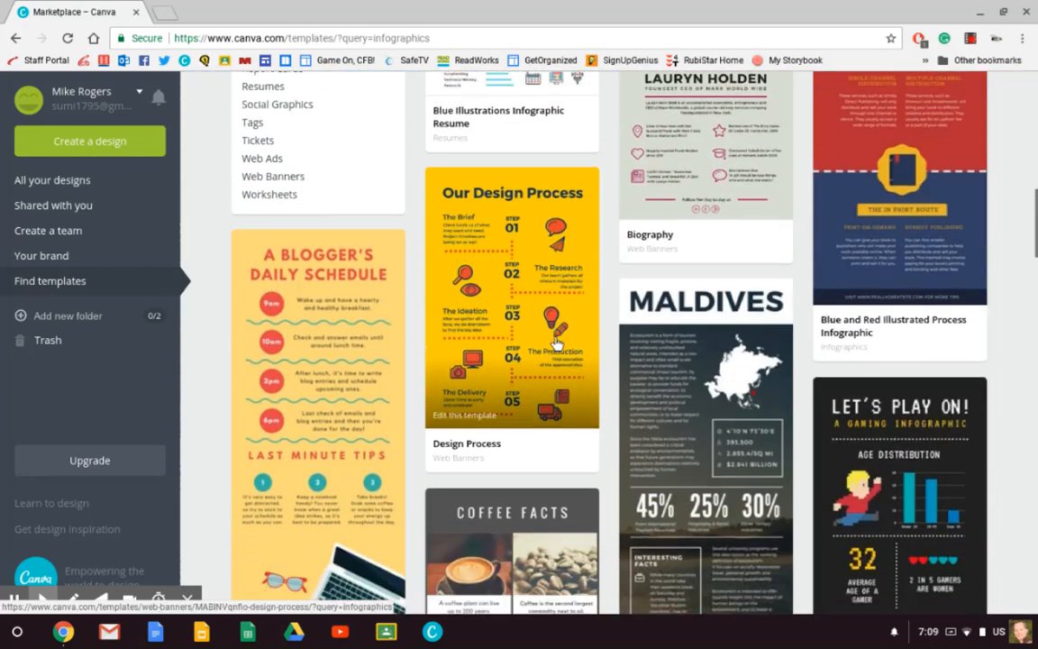
scroll(557, 343, up, 3)
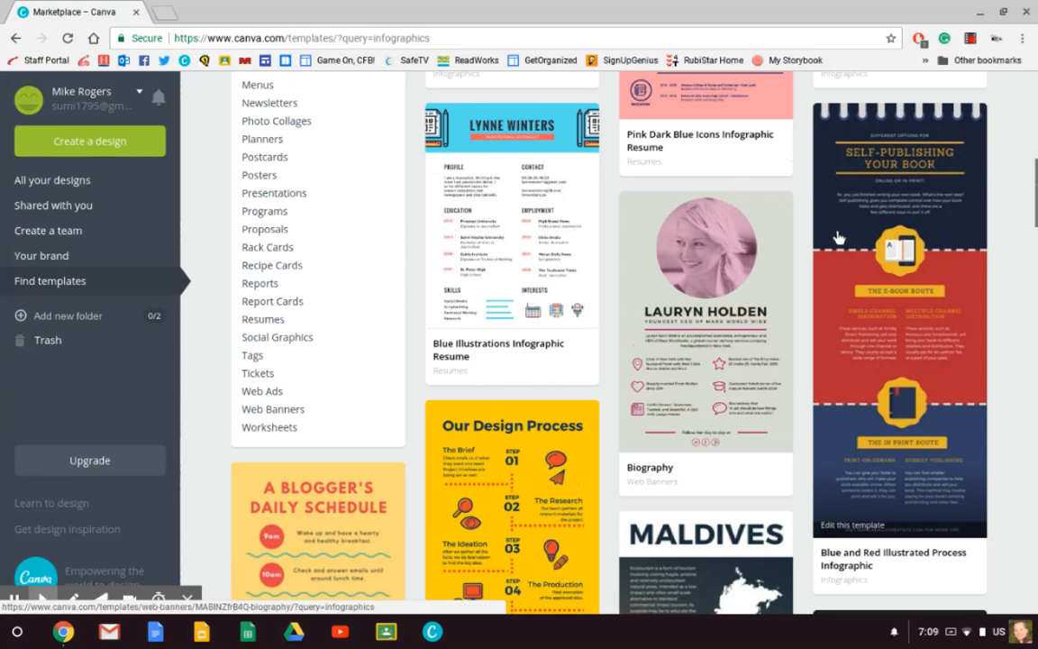
scroll(575, 394, down, 2)
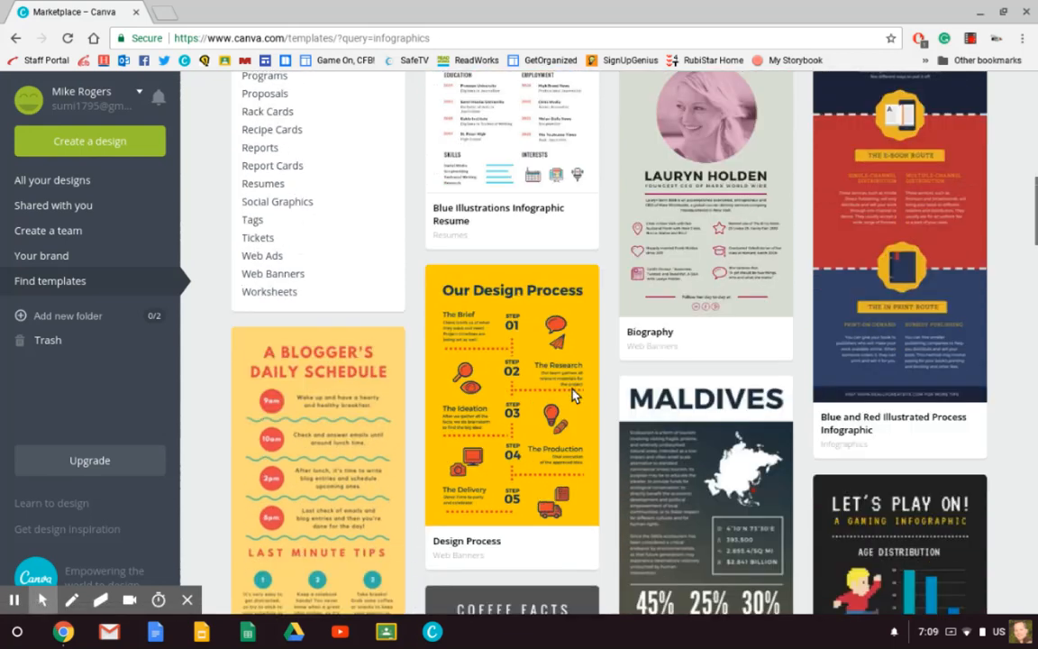
scroll(529, 338, down, 1)
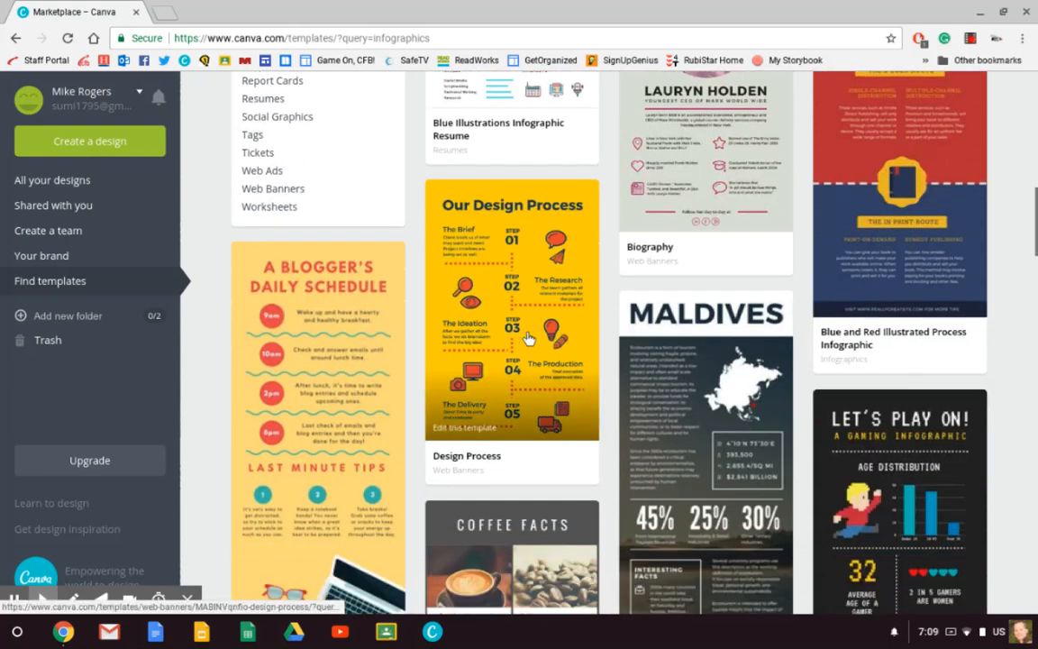
scroll(529, 338, down, 9)
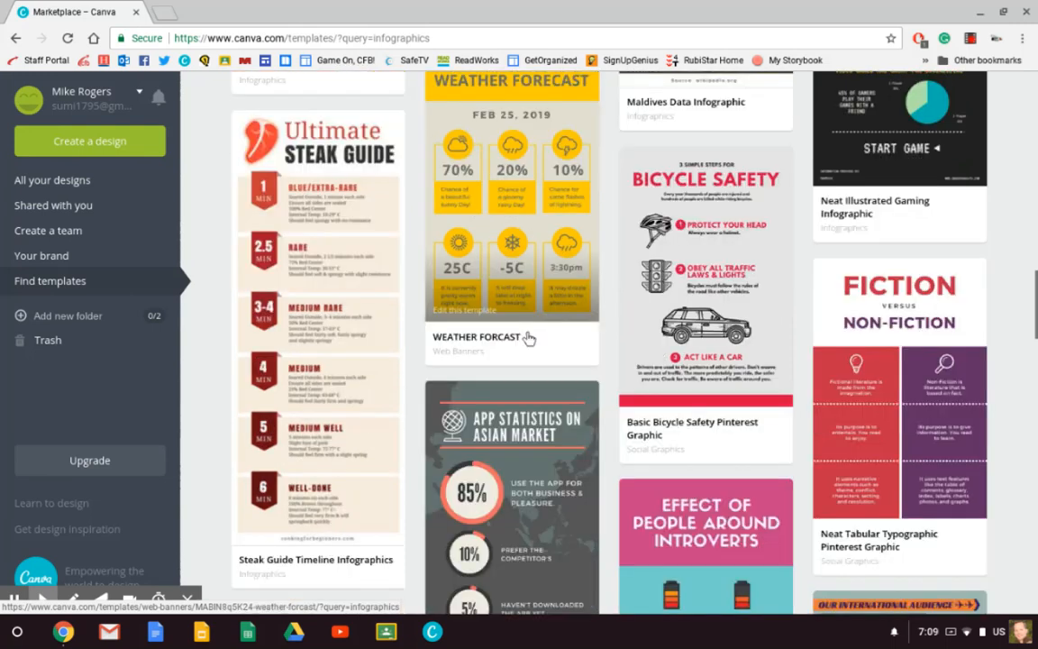
- Open the Steak Guide Timeline Infographics template and use it for a new design
scroll(433, 234, up, 2)
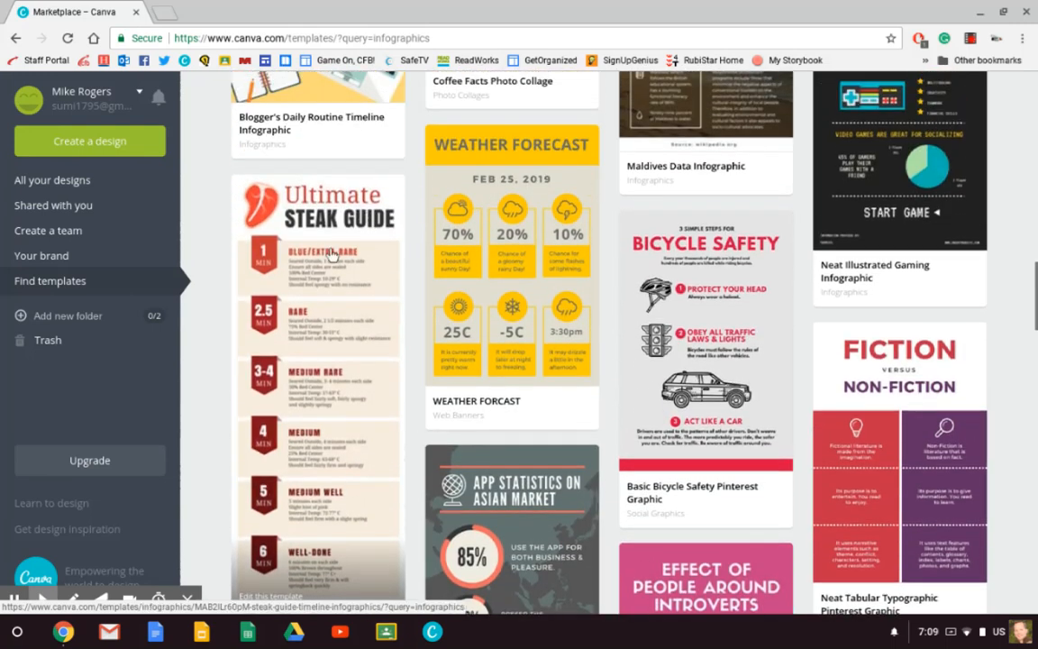
click(330, 197)
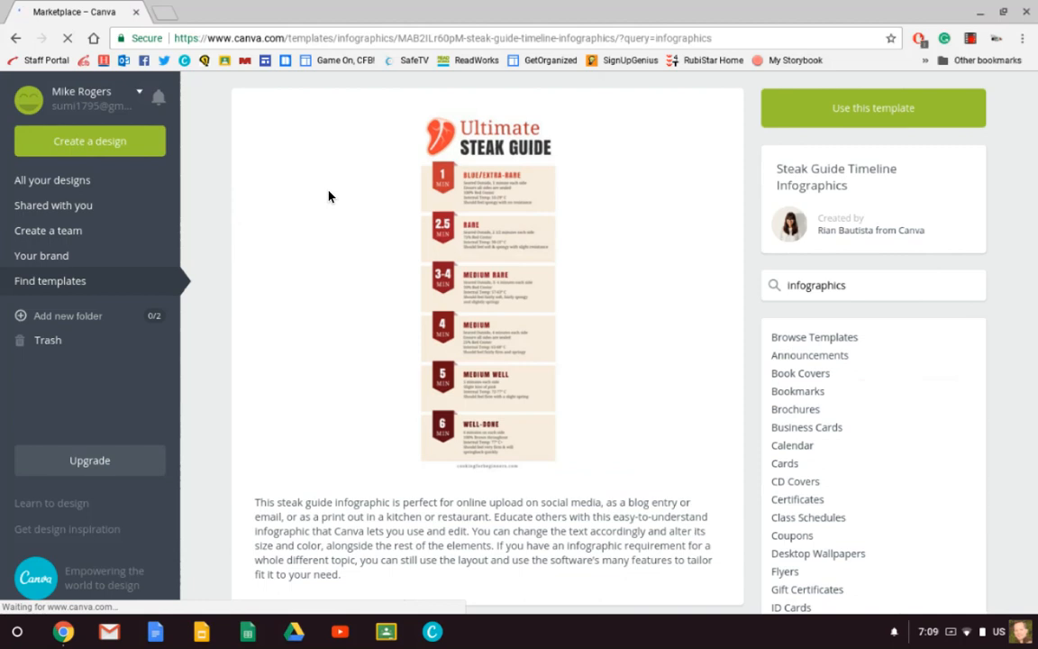
click(872, 114)
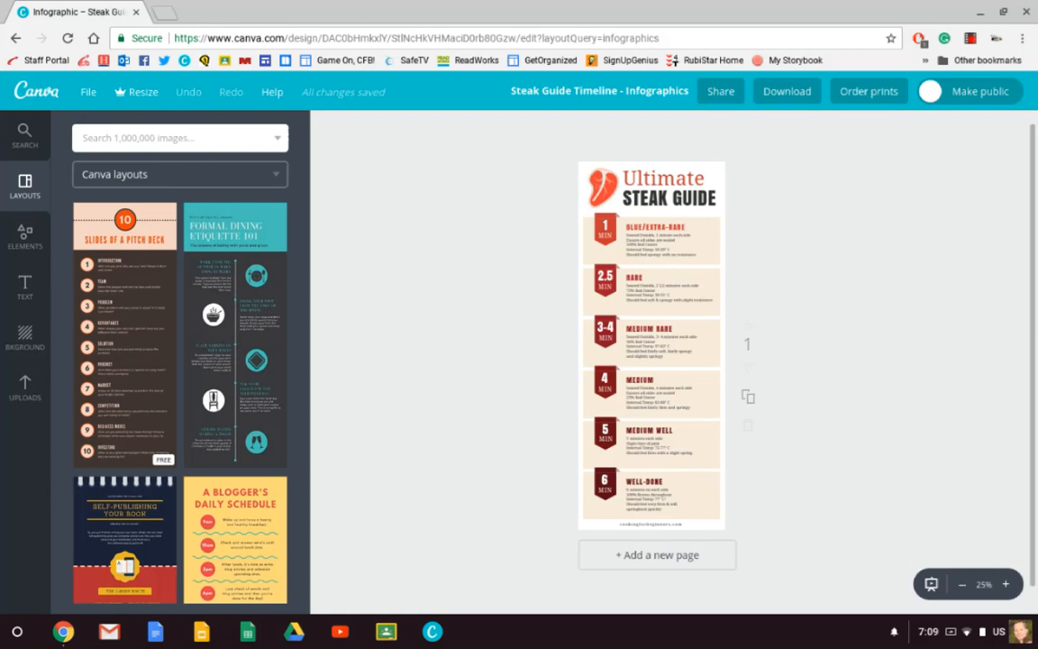
- Choose to edit anyway on the touch-device notice and magnify the design to 75%
scroll(840, 336, up, 5)
scroll(842, 337, down, 5)
scroll(788, 311, up, 4)
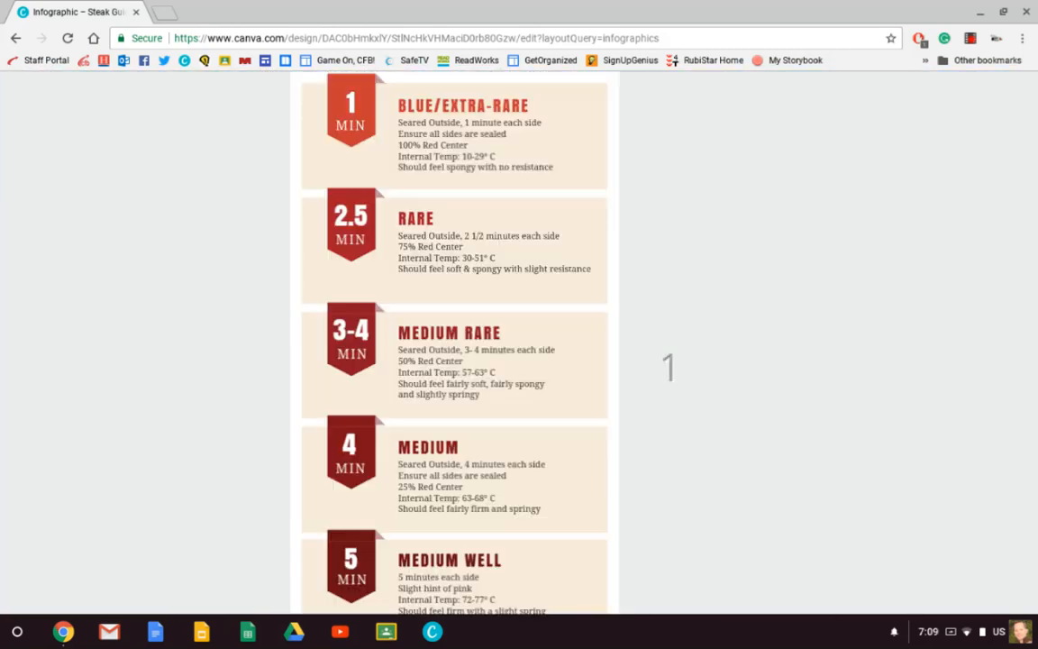
scroll(793, 311, down, 4)
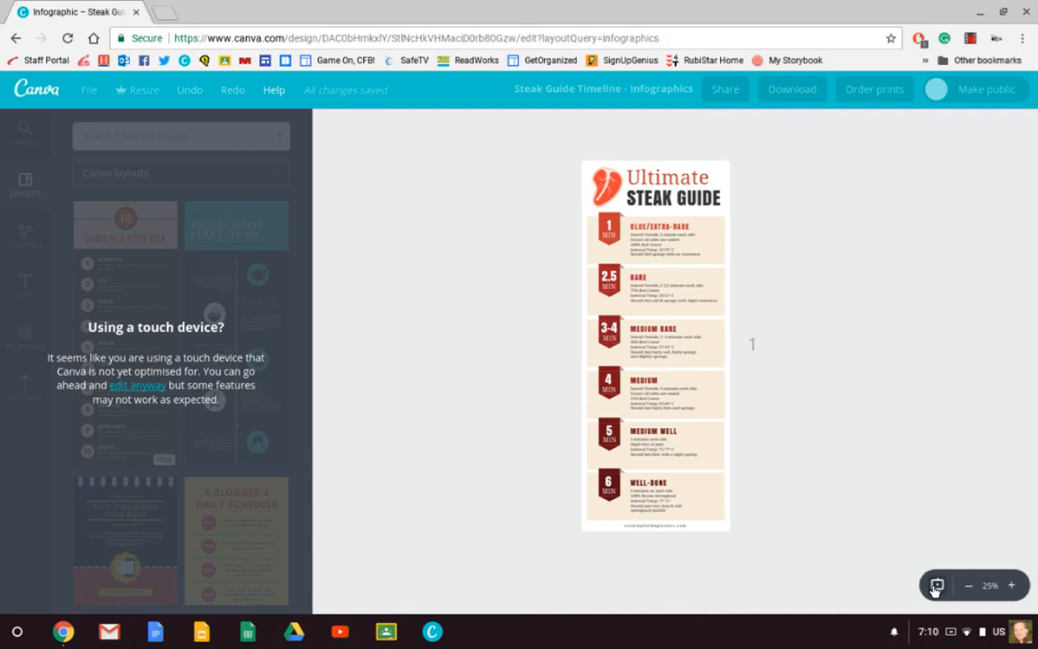
click(1012, 586)
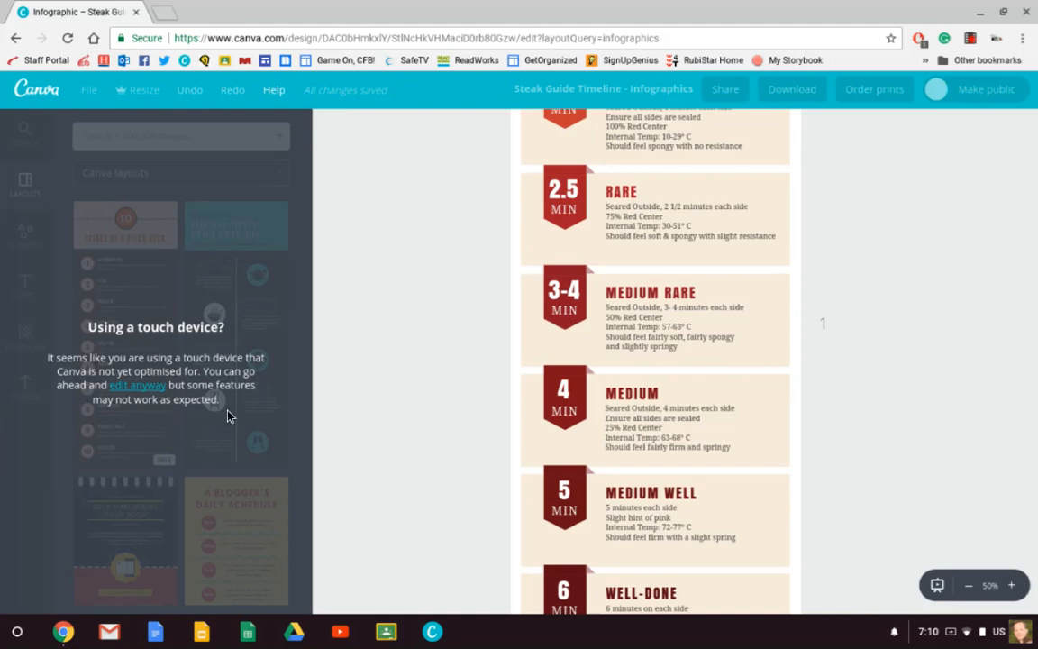
click(150, 387)
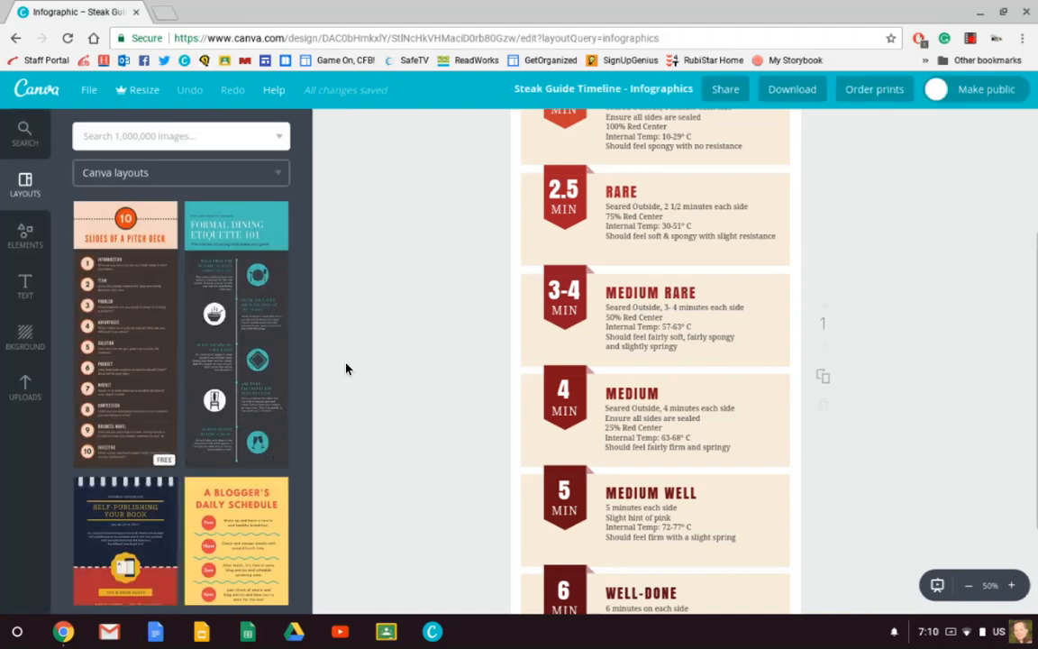
click(1013, 587)
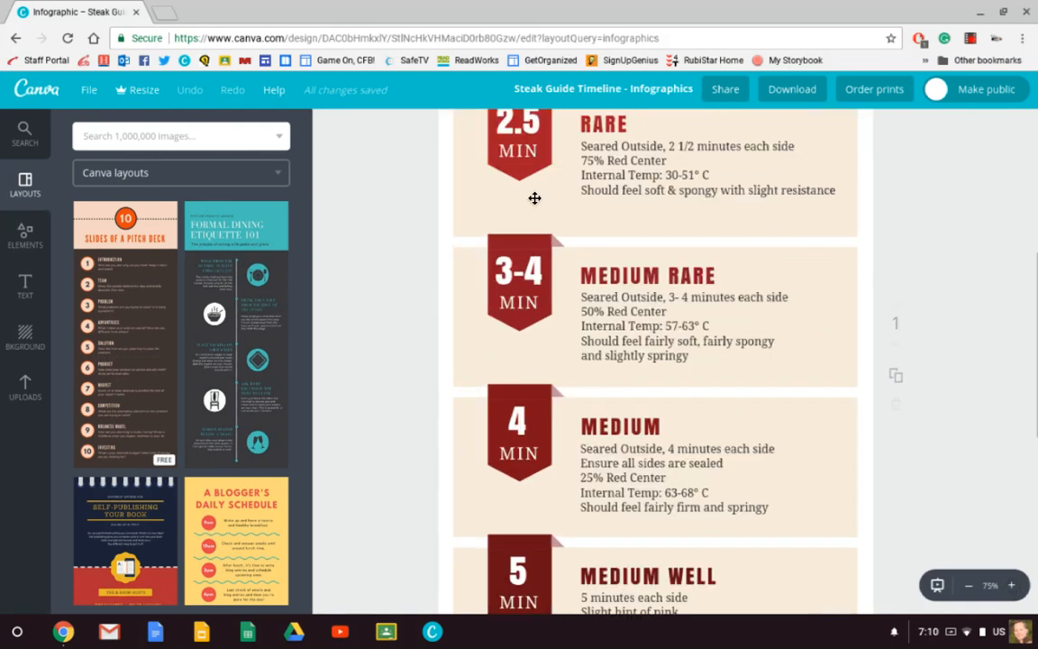
- Replace the word STEAK in the infographic's title with ESSAY
scroll(369, 201, up, 5)
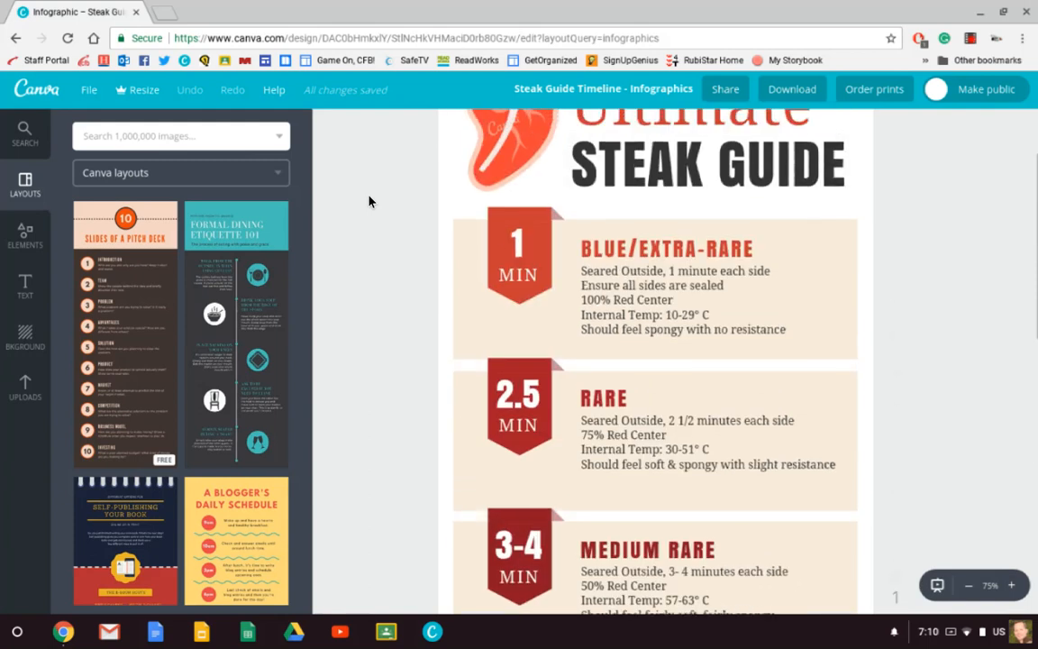
scroll(369, 201, down, 1)
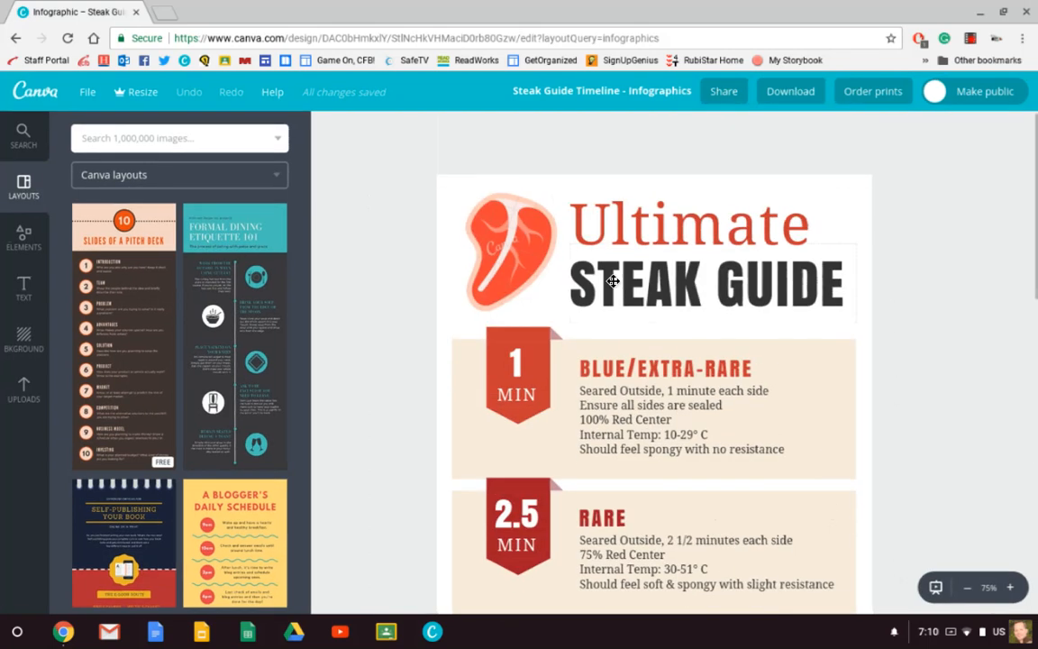
click(642, 231)
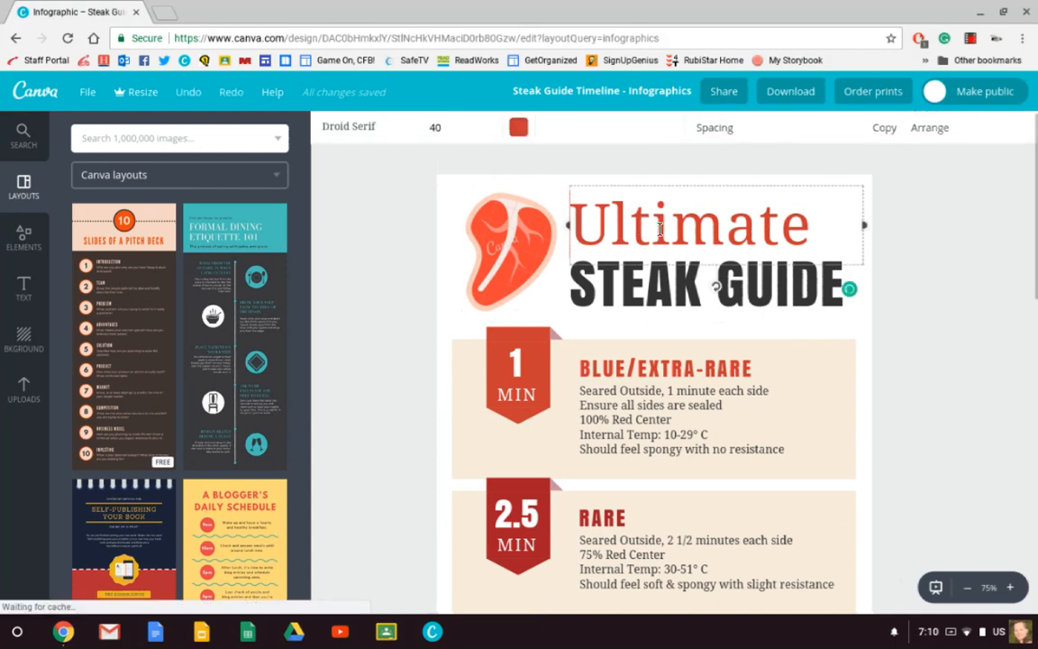
double_click(660, 229)
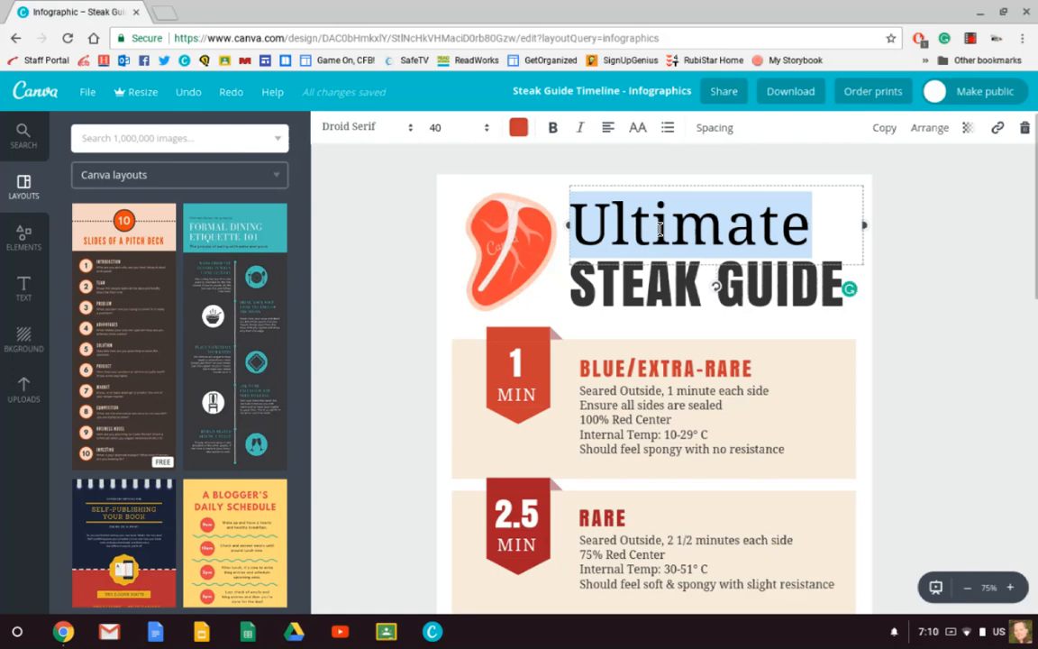
click(681, 287)
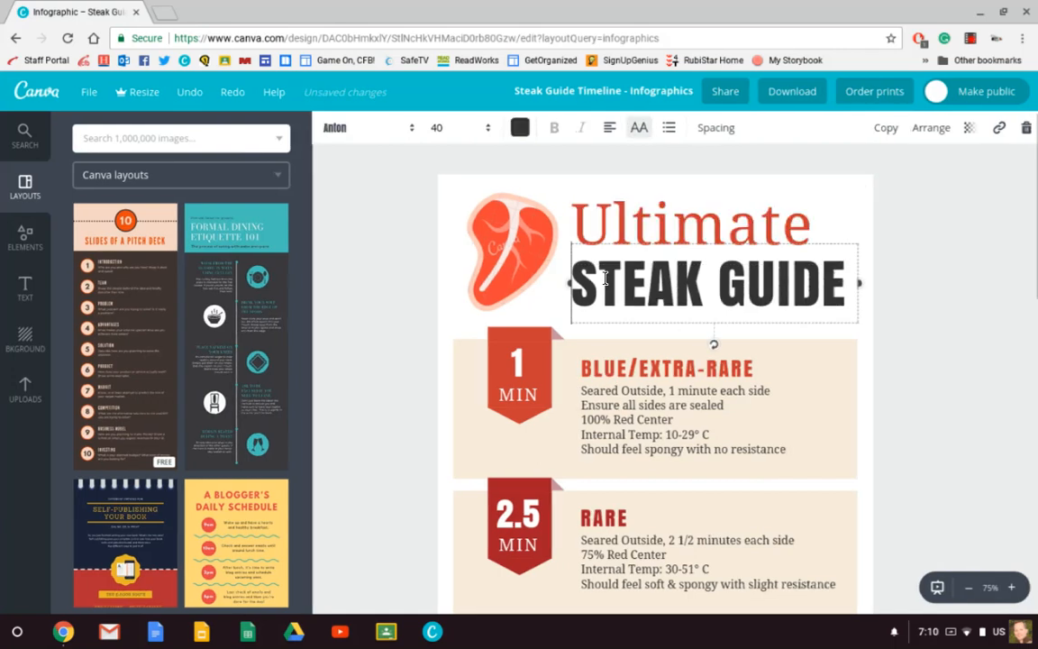
drag(703, 271, 570, 285)
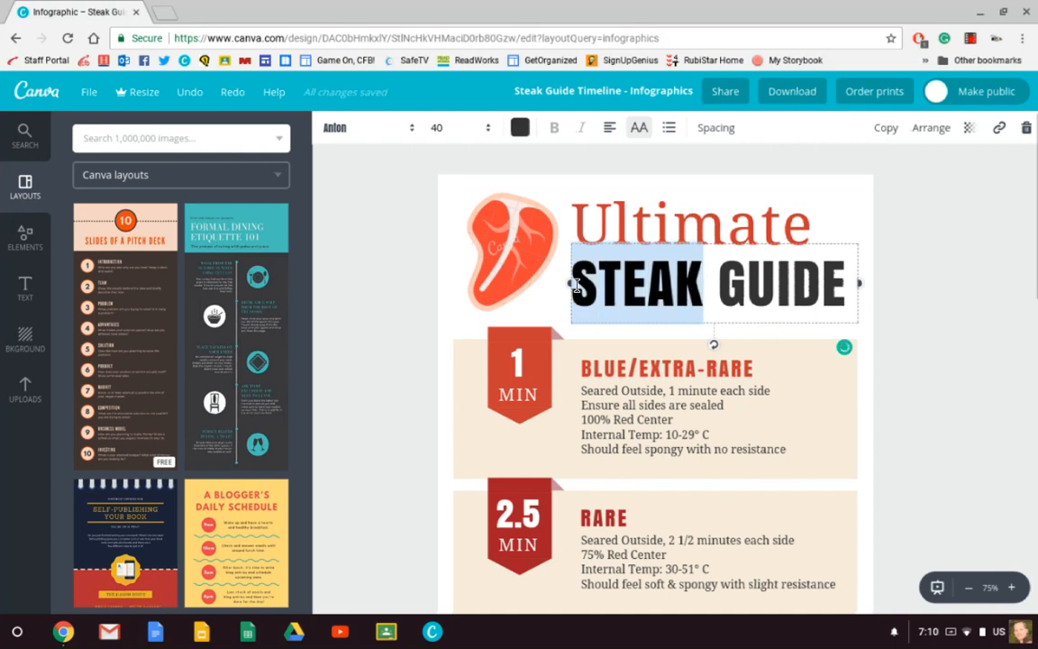
text(E)
text(AY)
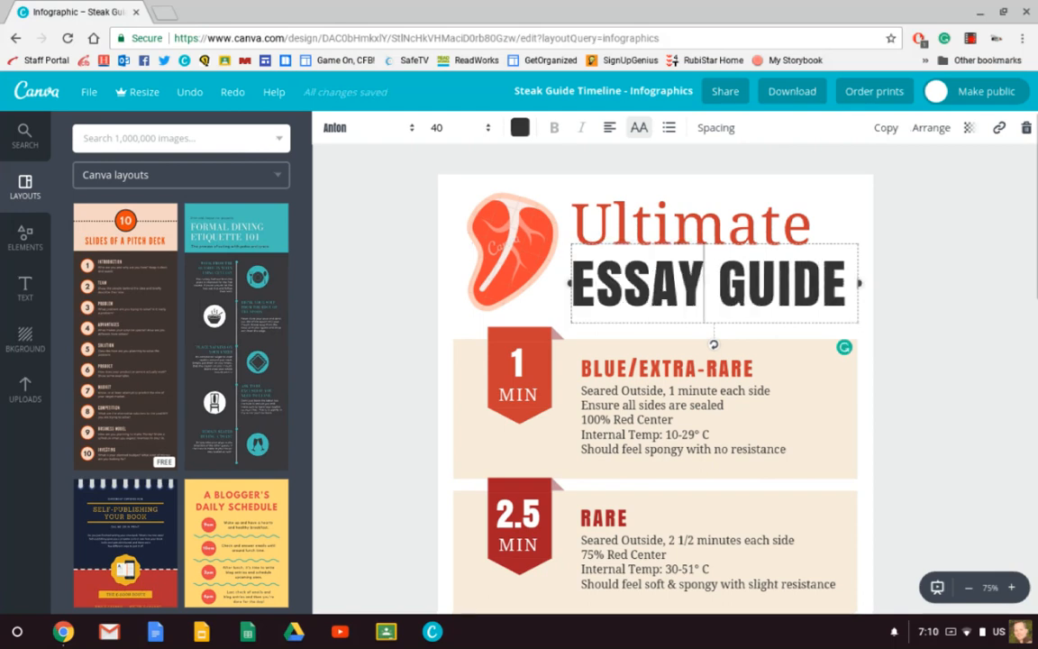
- Delete the steak illustration beside the infographic's title
click(516, 248)
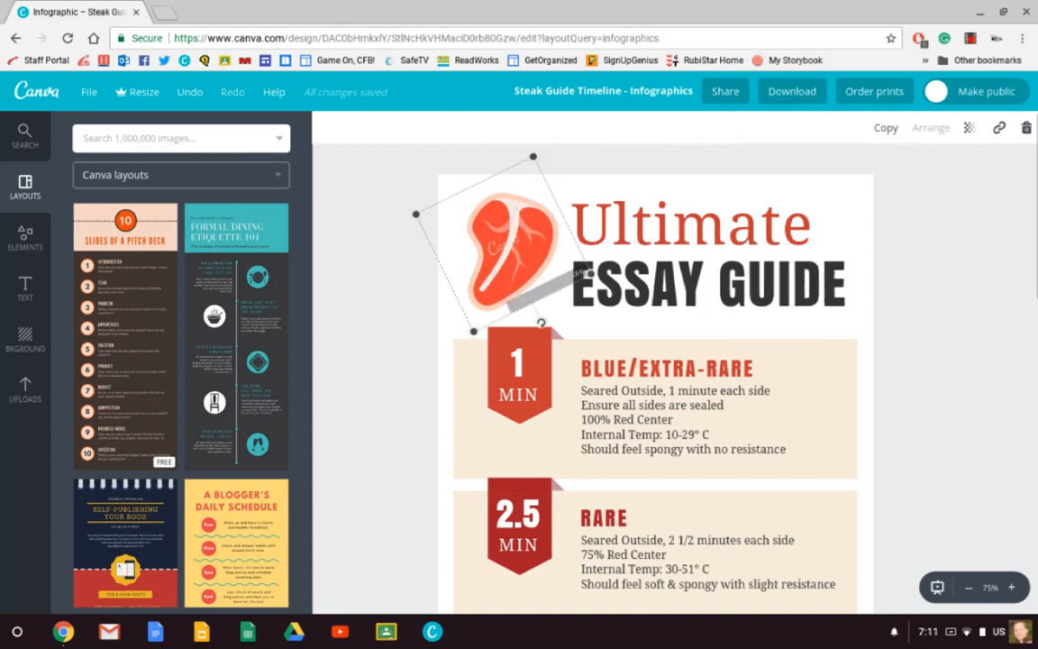
key(Delete)
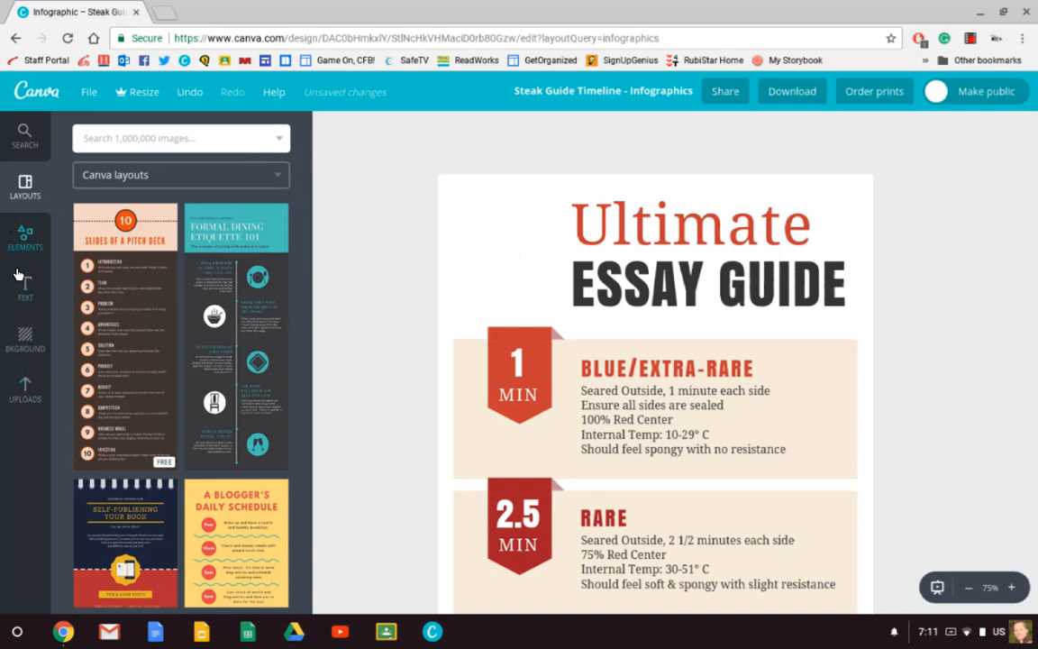
- Search the image library for journal
click(30, 242)
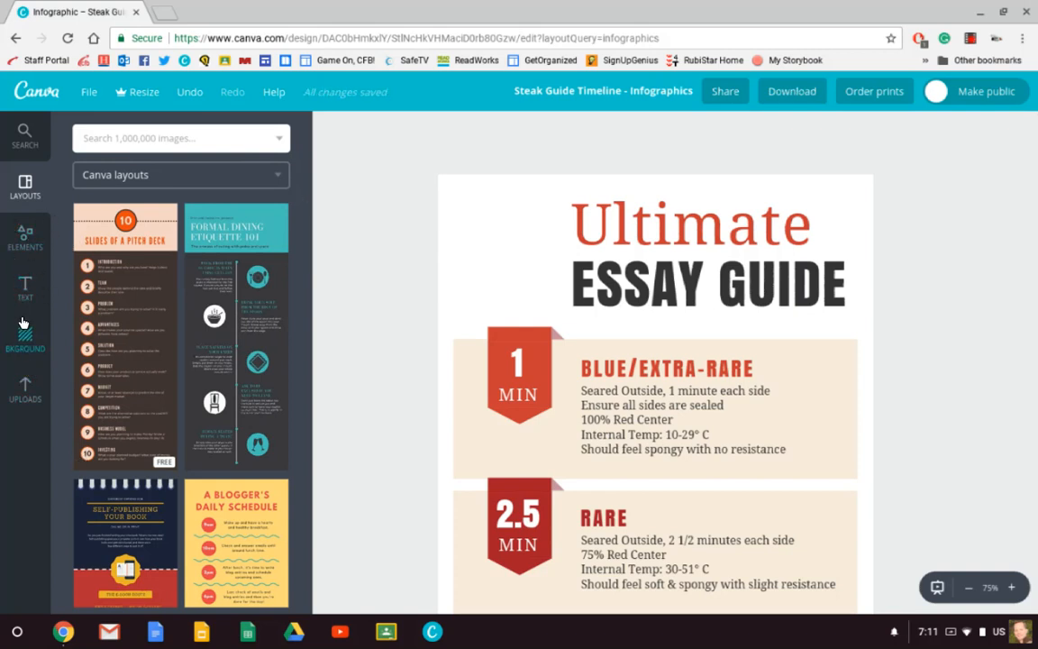
click(24, 245)
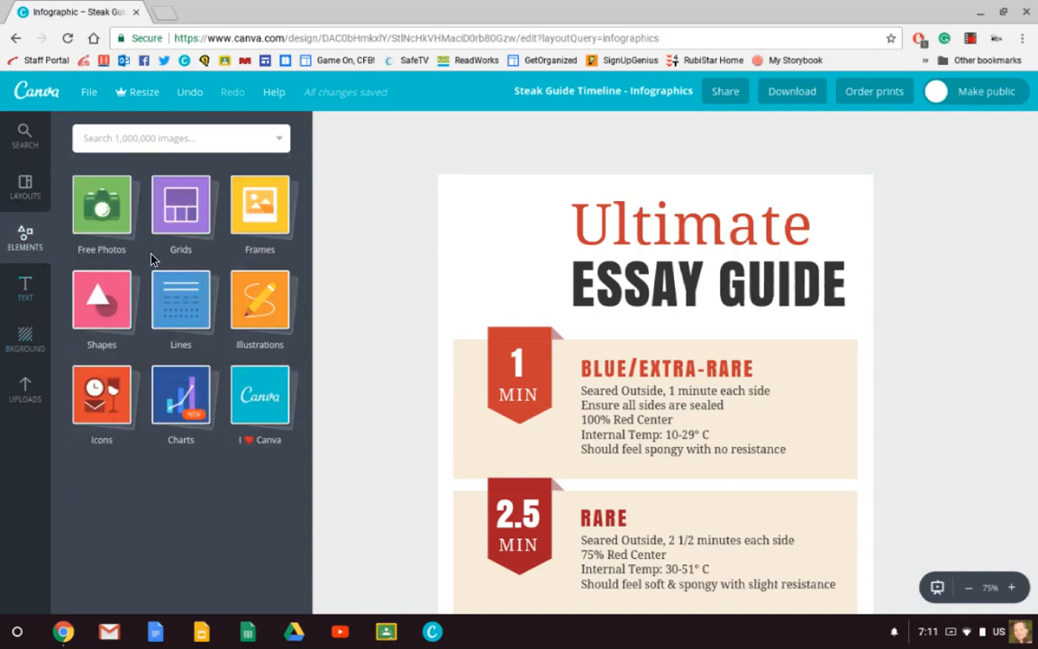
click(162, 138)
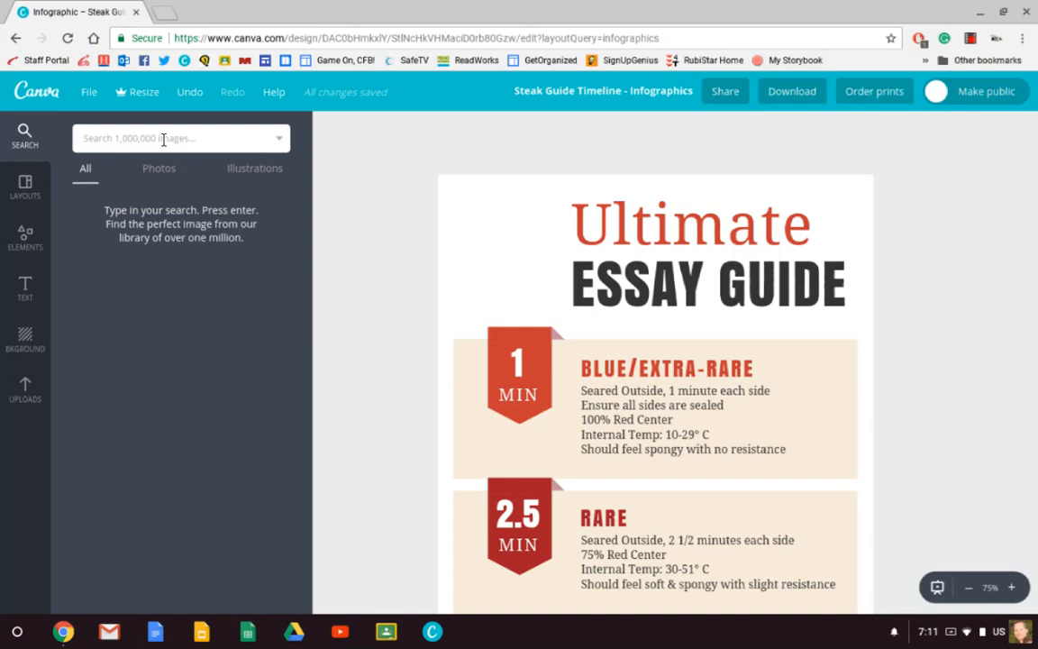
text(ip)
text(urnal)
key(Return)
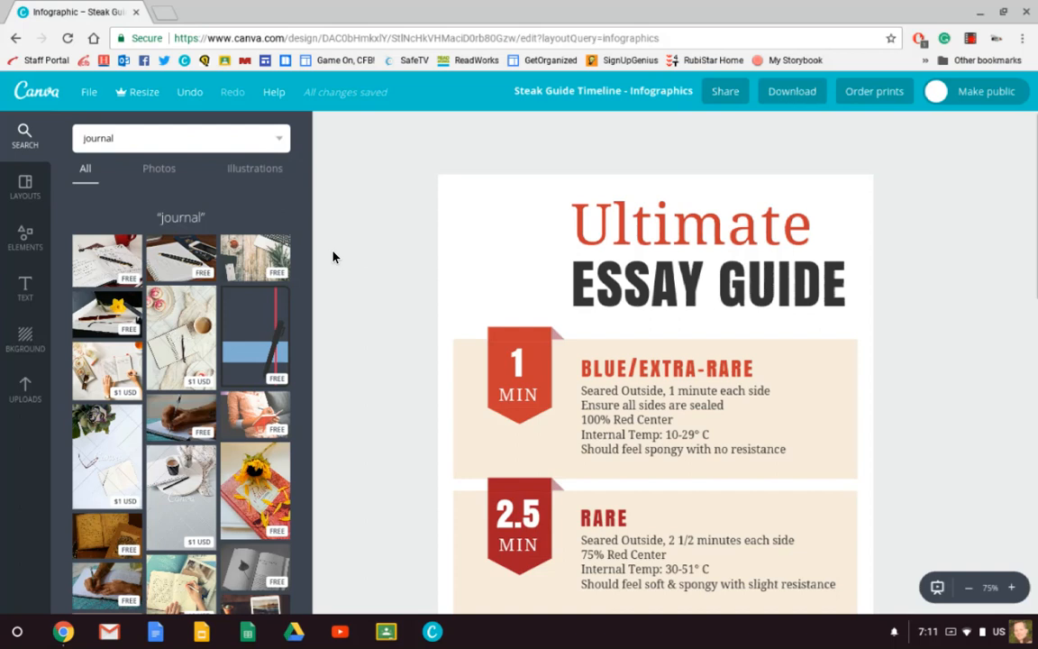
- Add the free notebook-and-pen illustration to the page and shrink it to about a third of its width
click(251, 317)
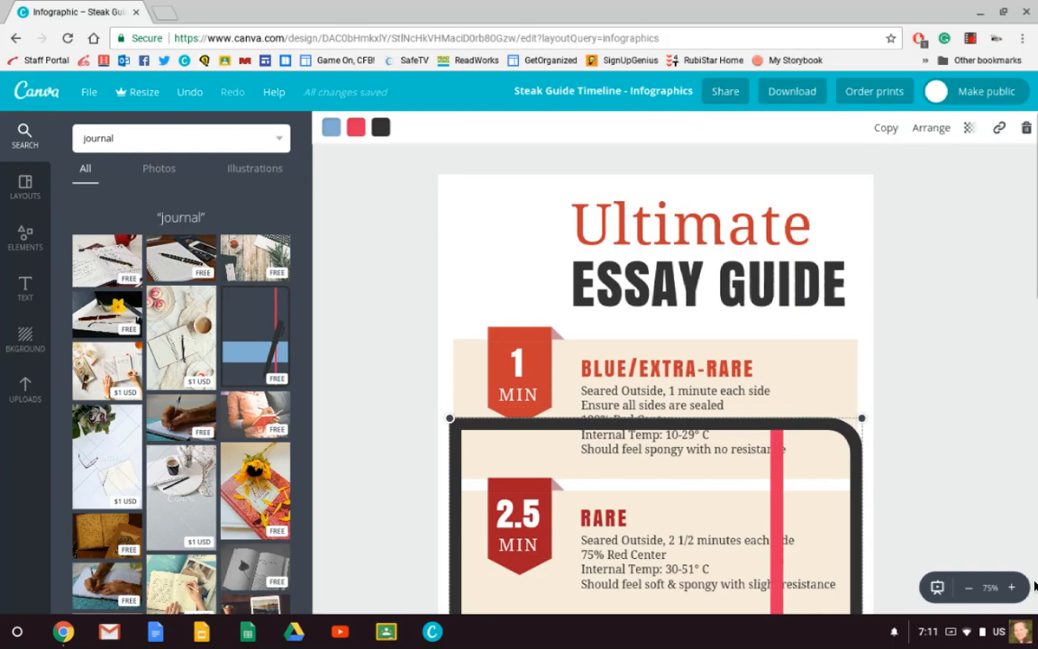
click(969, 588)
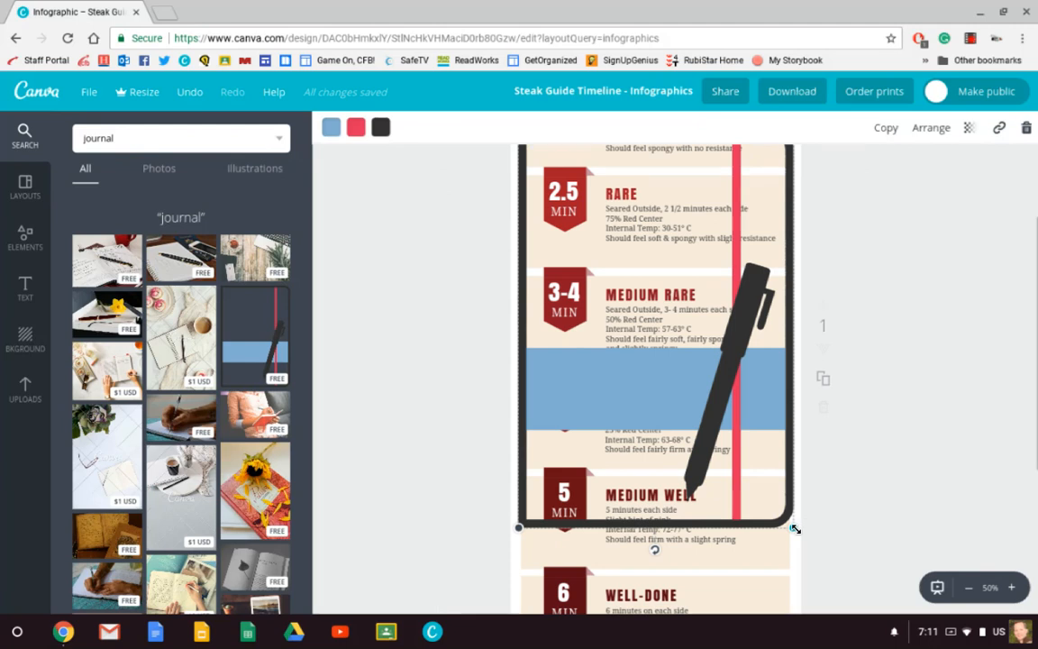
drag(793, 529, 600, 265)
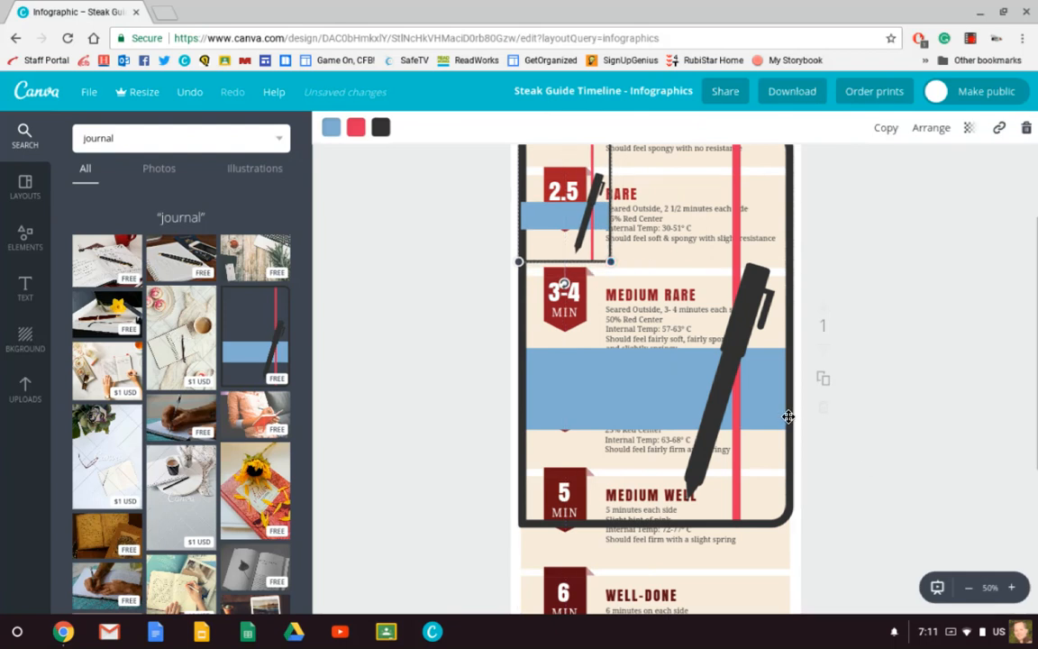
click(832, 333)
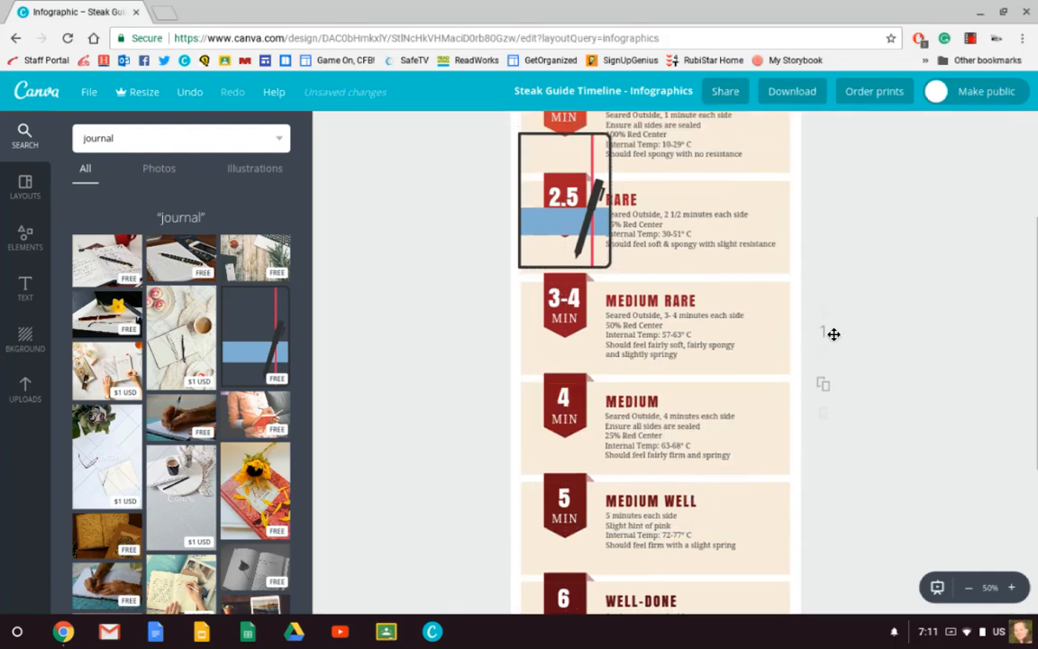
- Shrink the notebook illustration into the space beside the Ultimate ESSAY GUIDE title and recolour its blue band with the cream document colour
scroll(834, 333, up, 5)
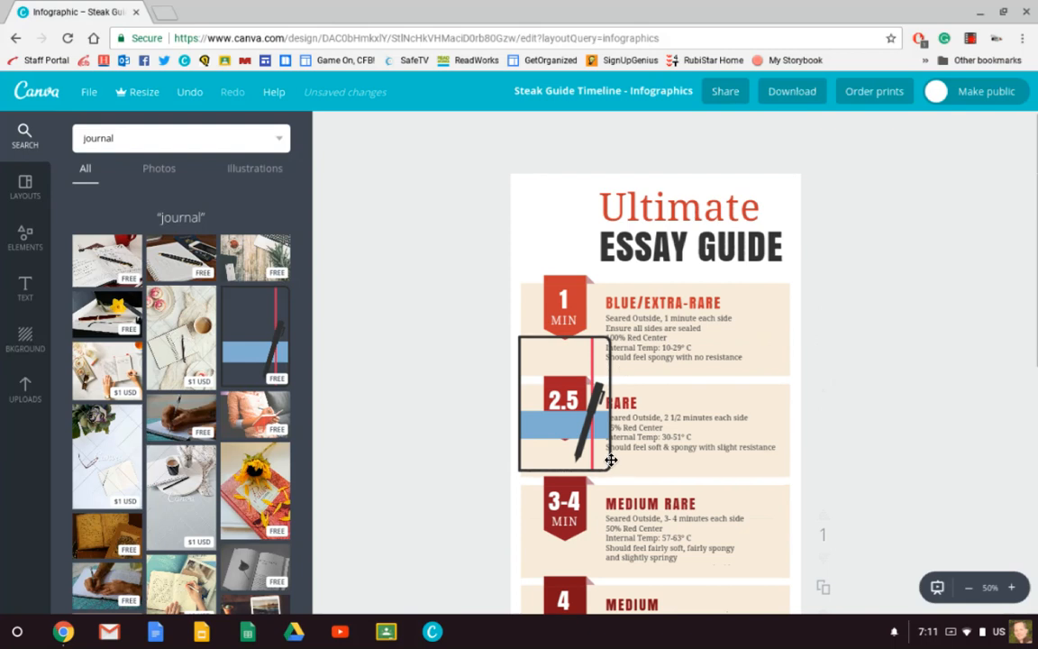
click(611, 459)
mouse_move(611, 470)
mouse_down()
mouse_move(540, 364)
mouse_move(554, 212)
mouse_up()
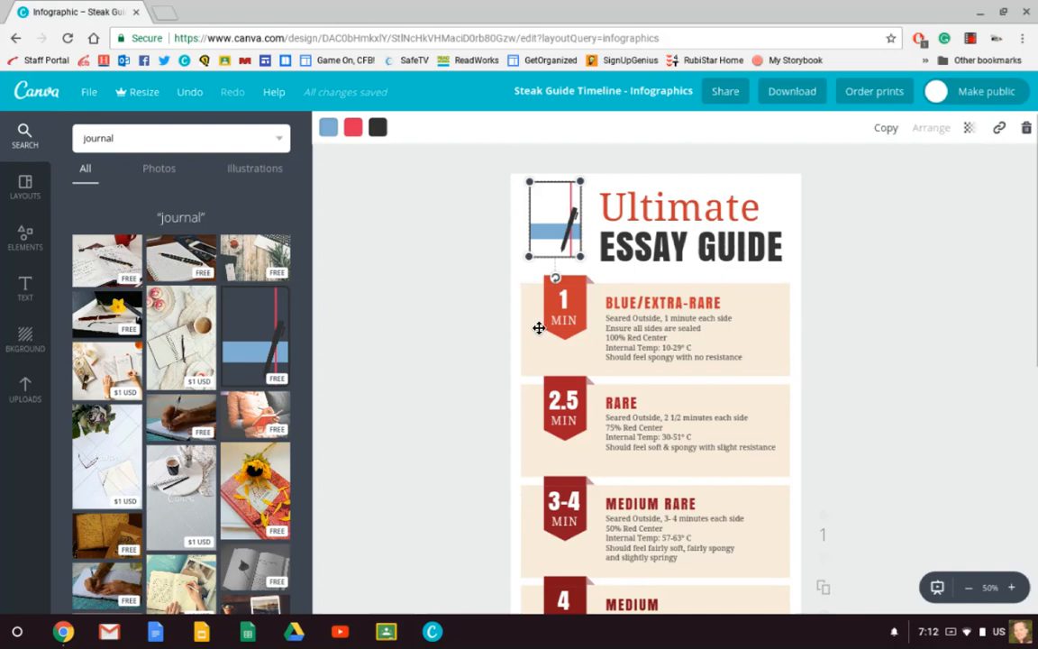
click(330, 129)
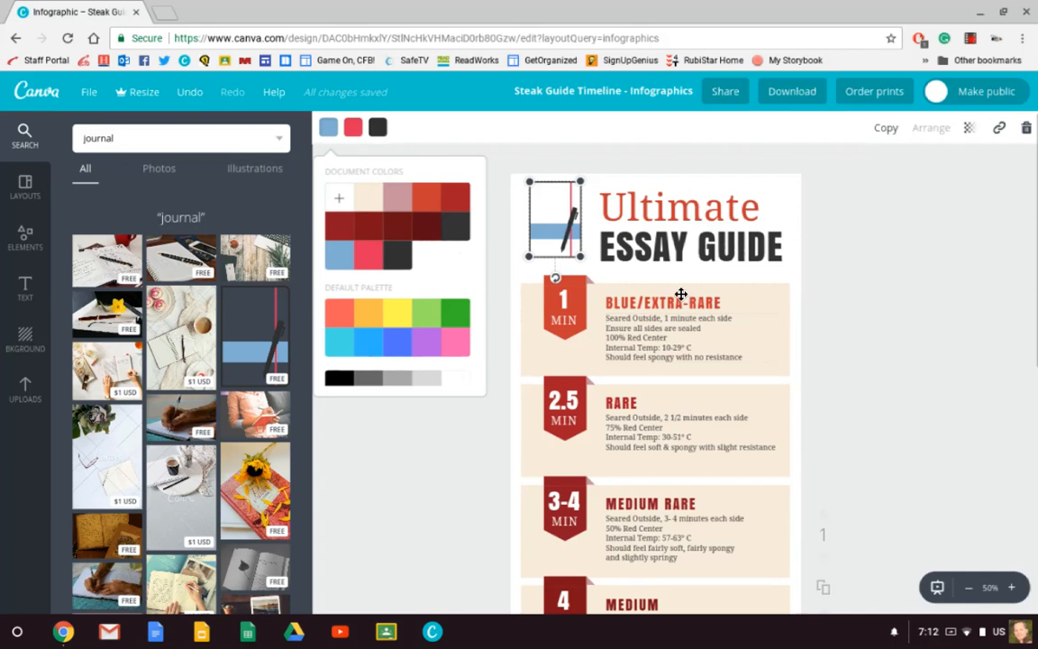
click(369, 198)
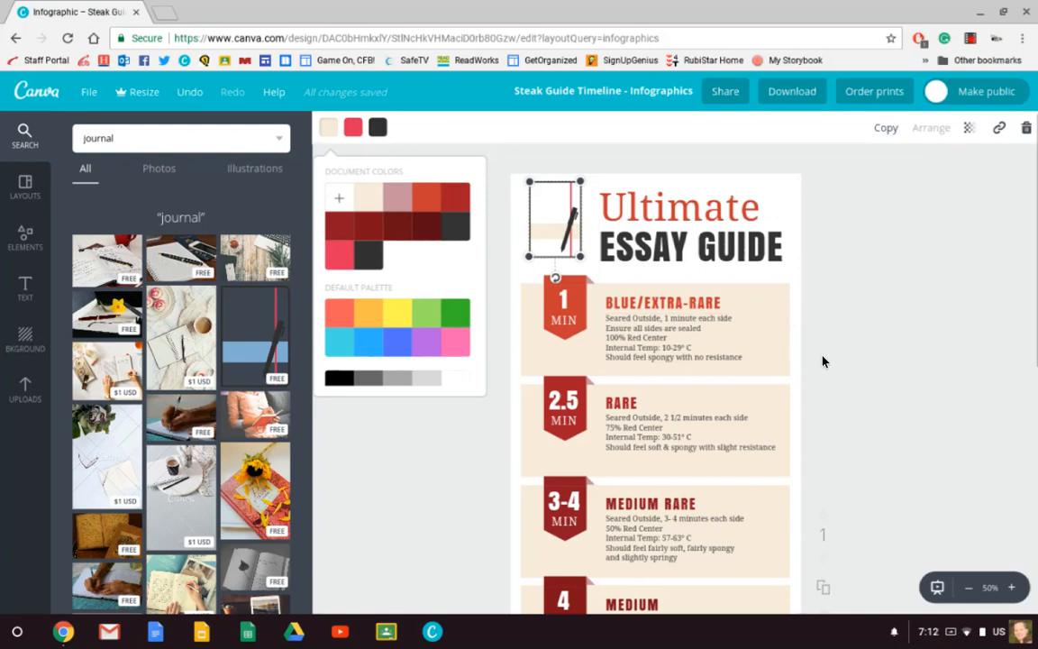
- Delete the body text under the BLUE/EXTRA-RARE heading
scroll(823, 358, down, 3)
scroll(815, 353, up, 3)
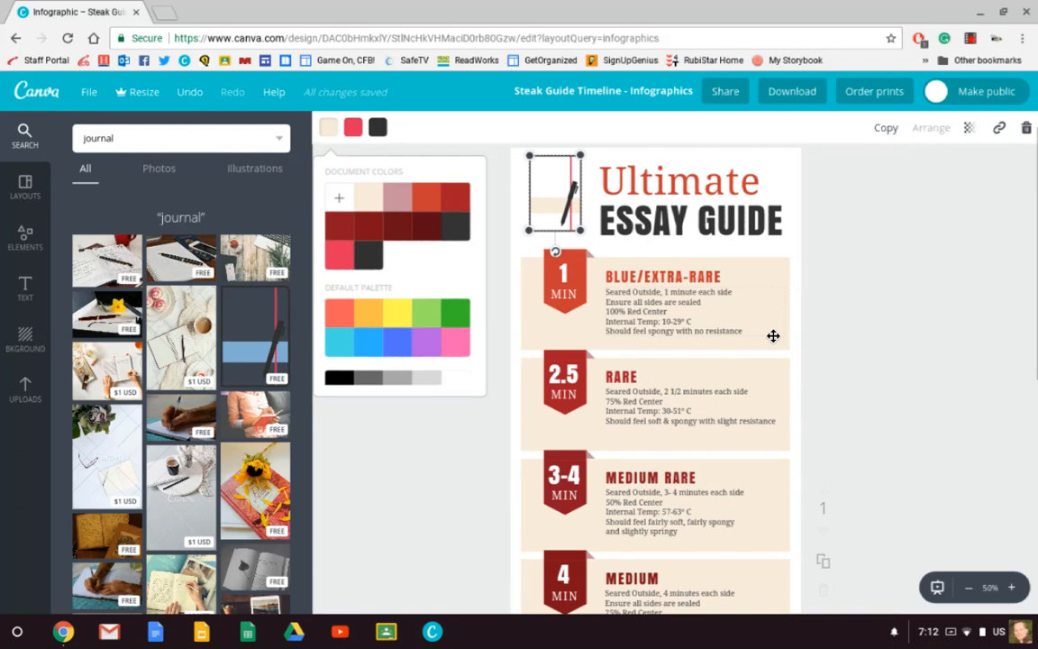
click(744, 294)
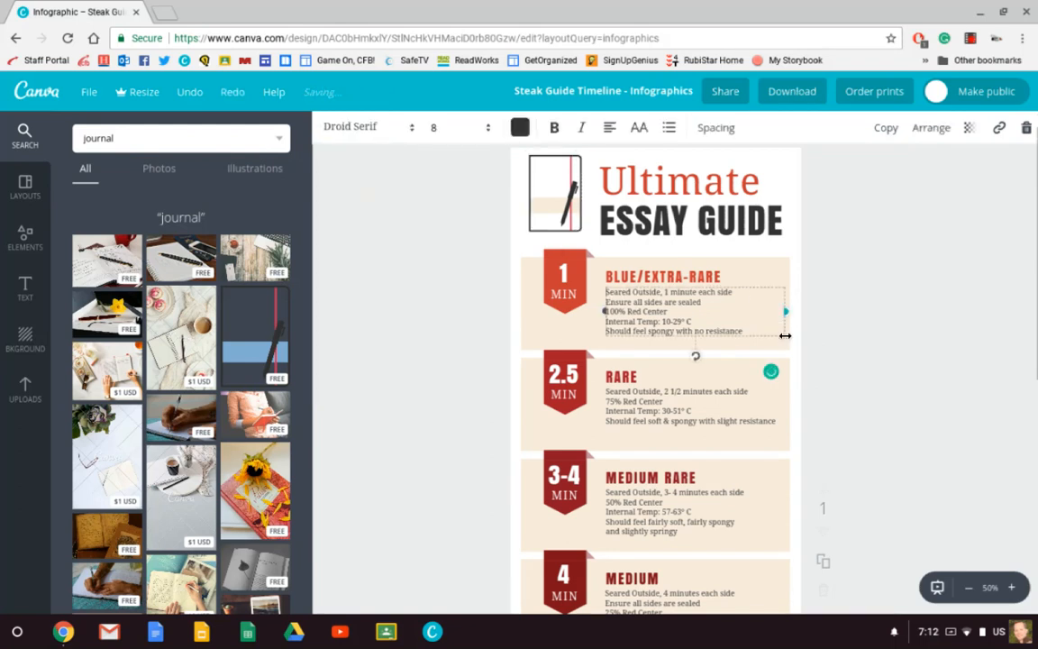
click(785, 337)
key(Delete)
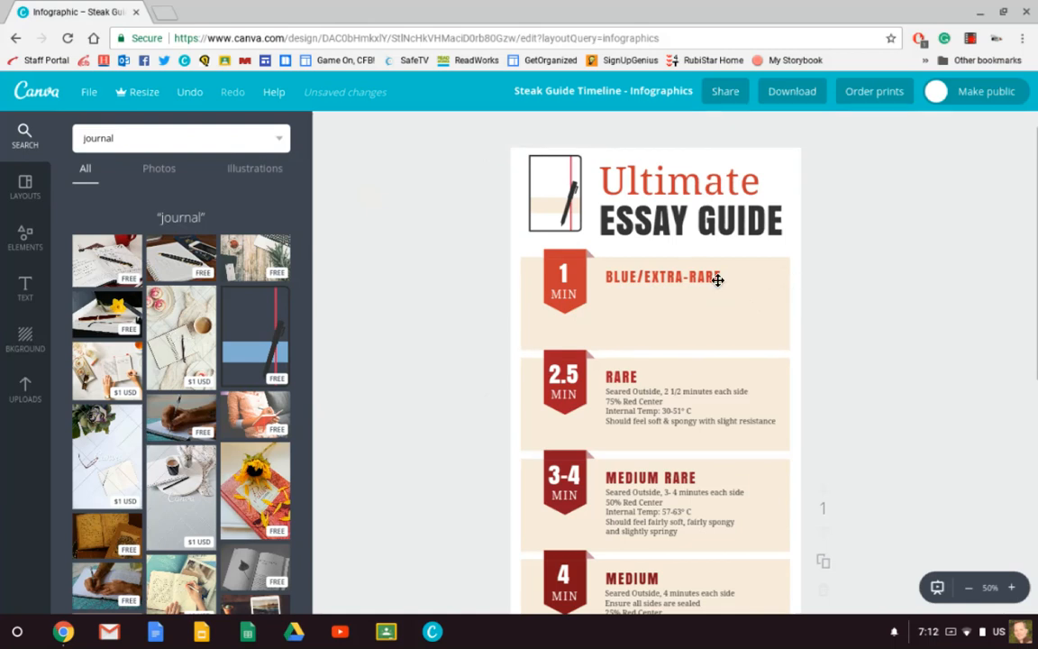
- Add the free "Our family is growing" text combination to the page
click(25, 289)
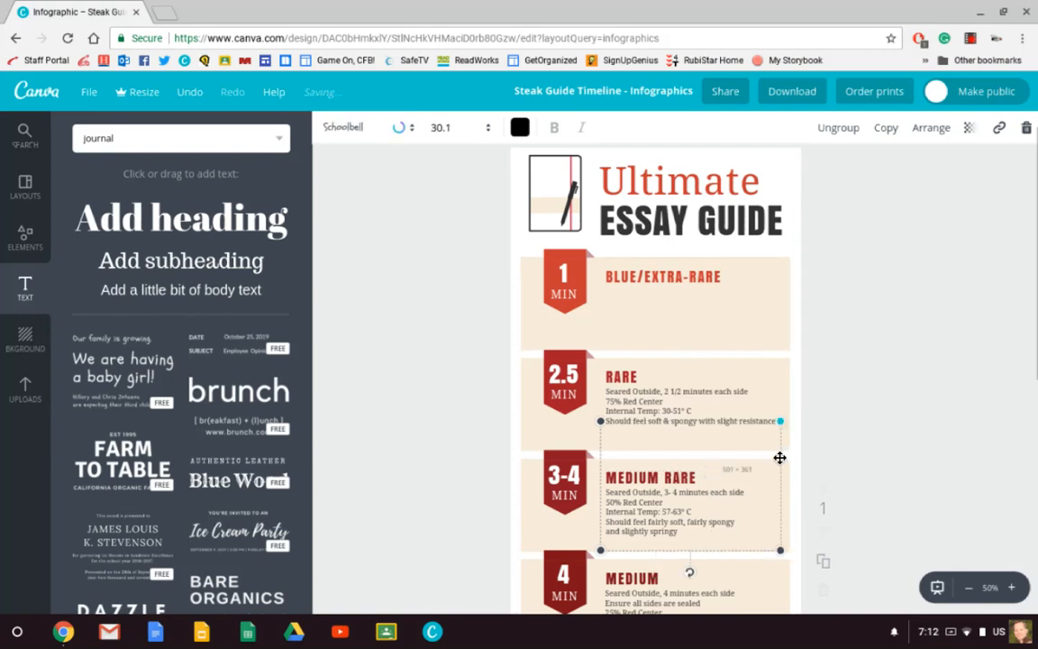
drag(780, 457, 762, 317)
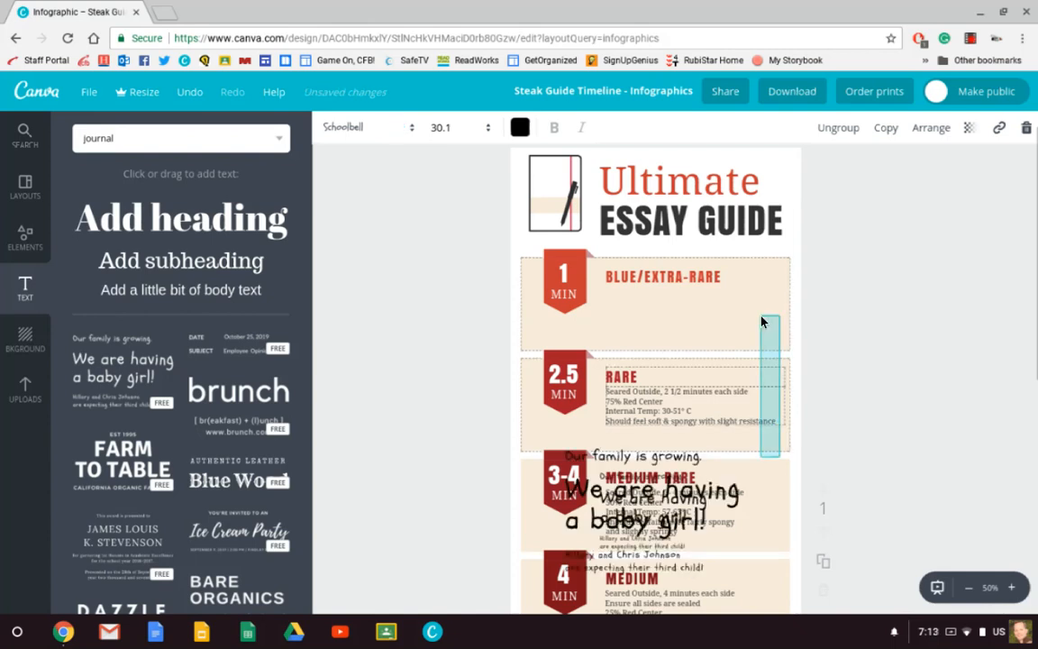
click(701, 504)
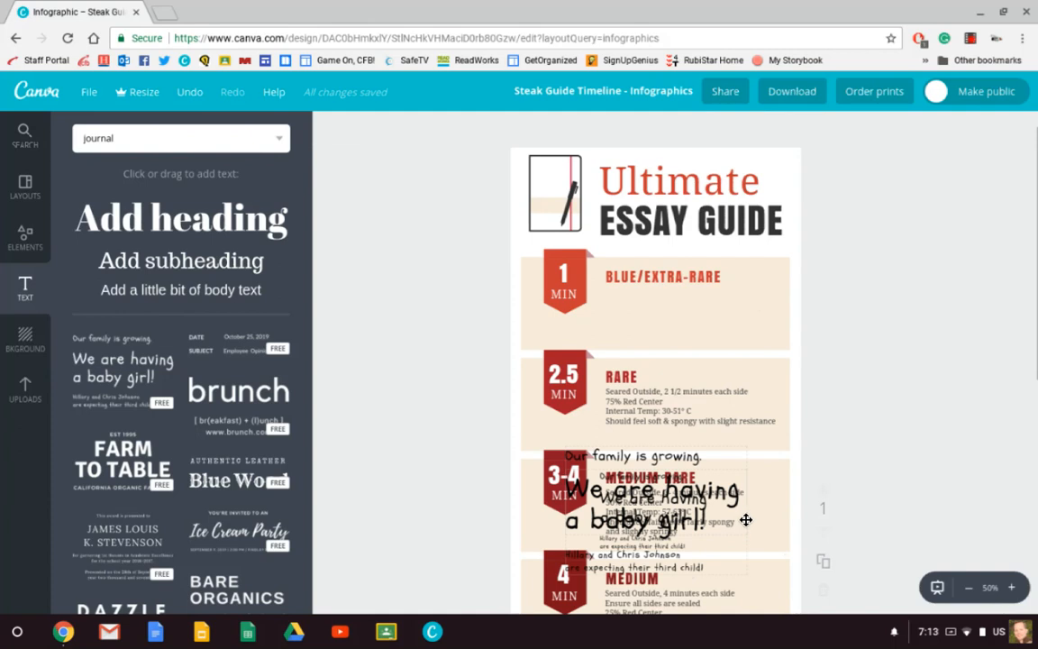
click(752, 531)
drag(749, 547, 752, 344)
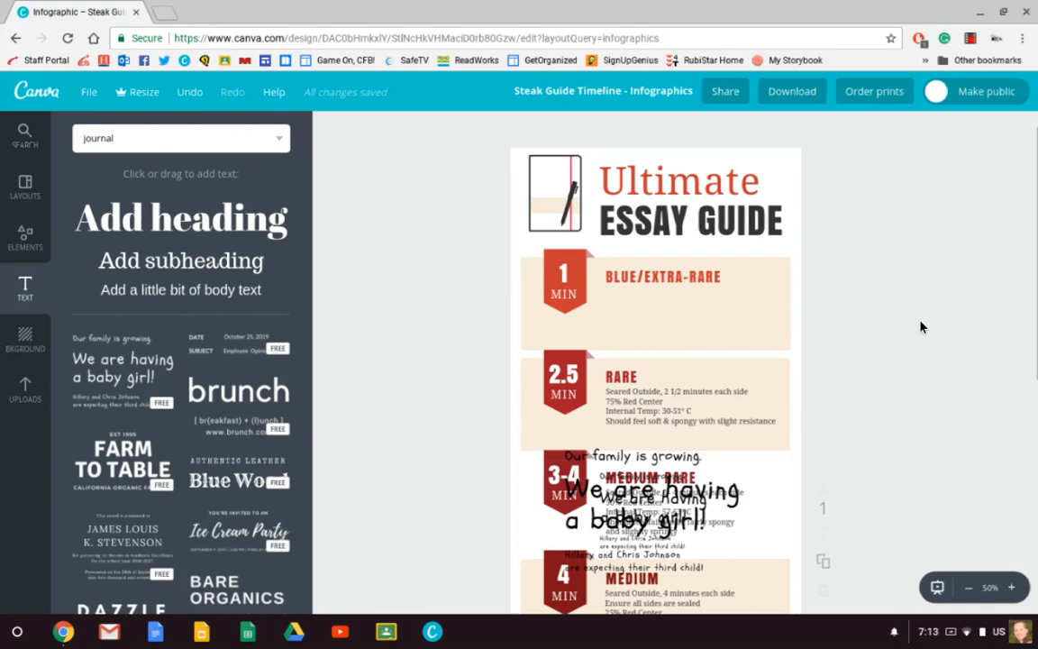
key(ctrl+z)
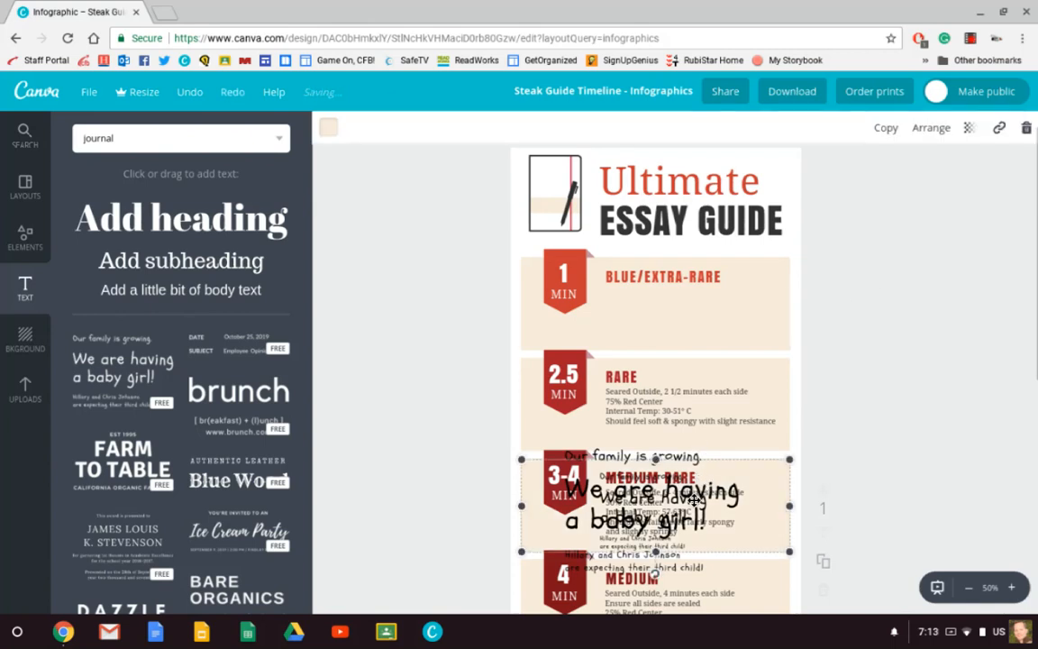
key(Escape)
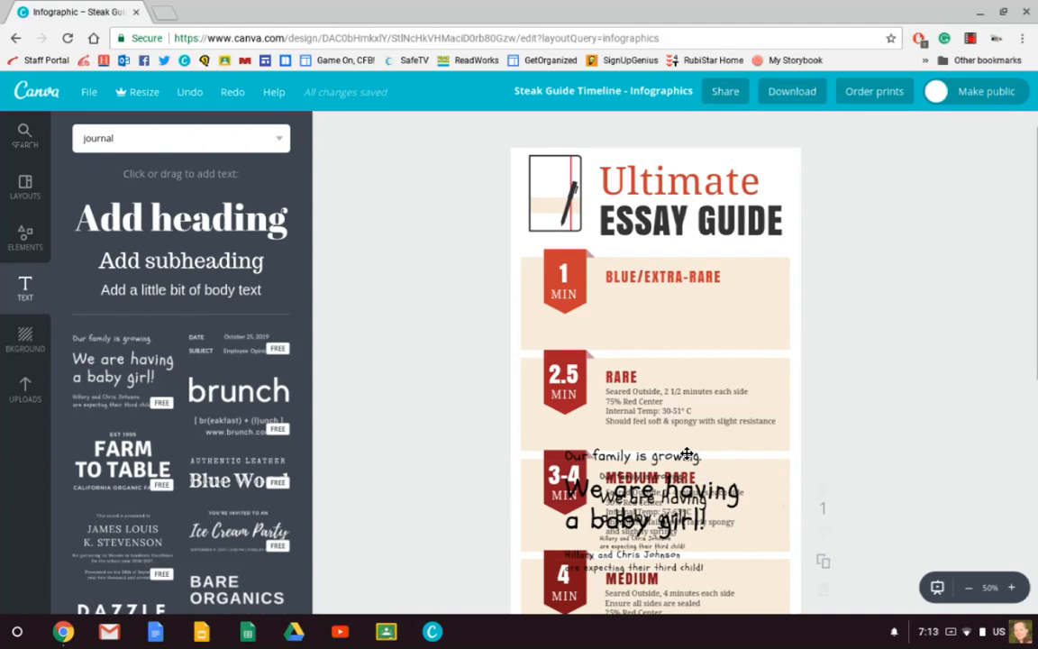
- Move the larger "We are having a baby girl!" text group directly under the BLUE/EXTRA-RARE heading
click(694, 455)
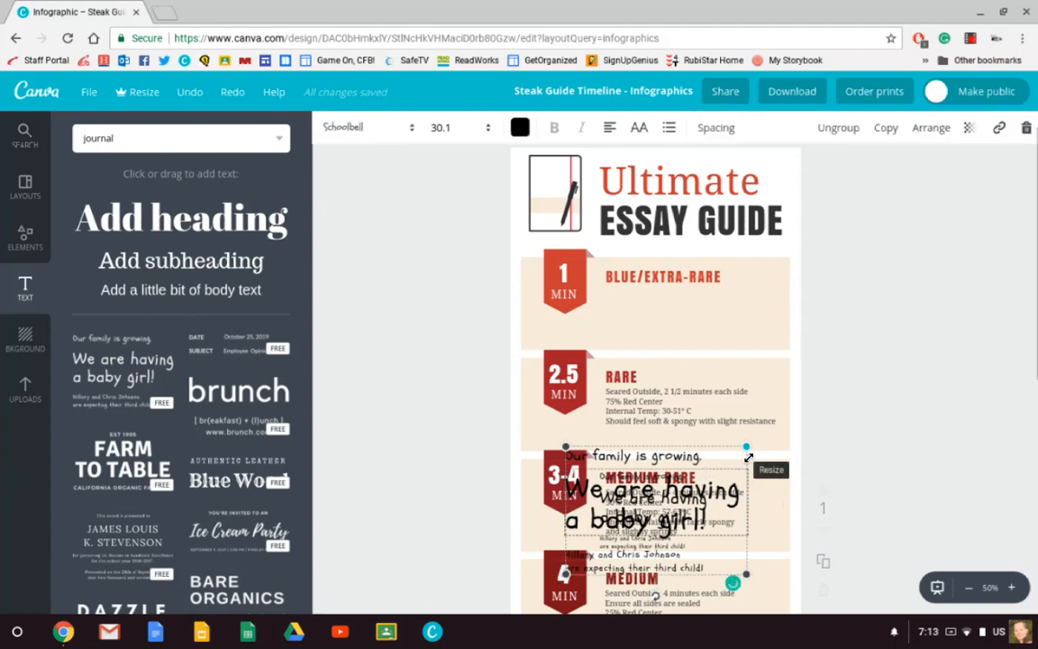
drag(718, 448, 755, 289)
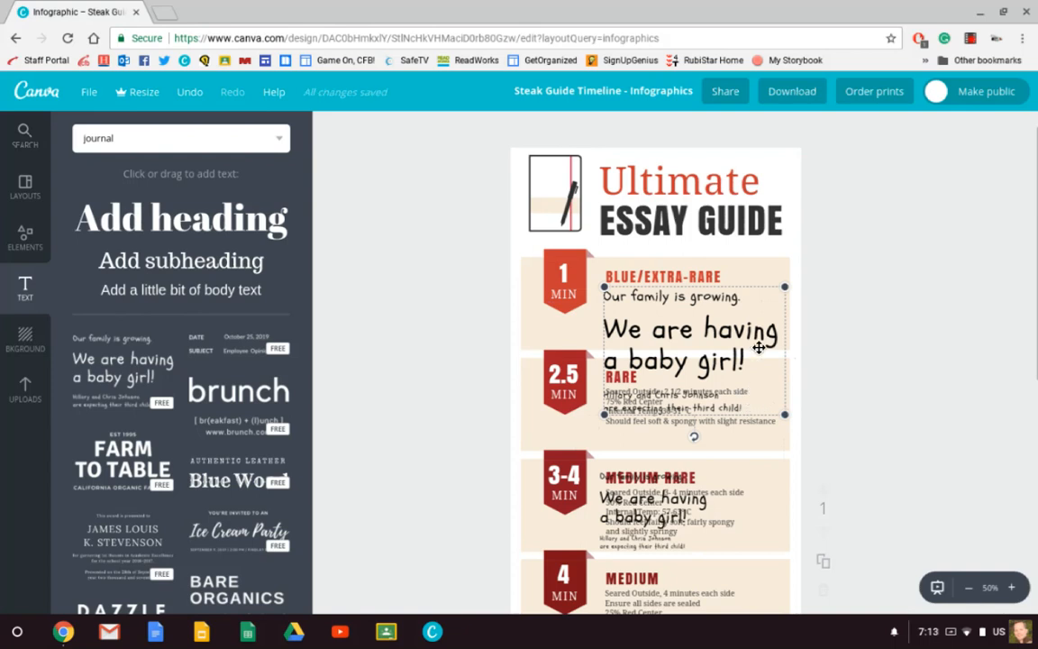
double_click(633, 295)
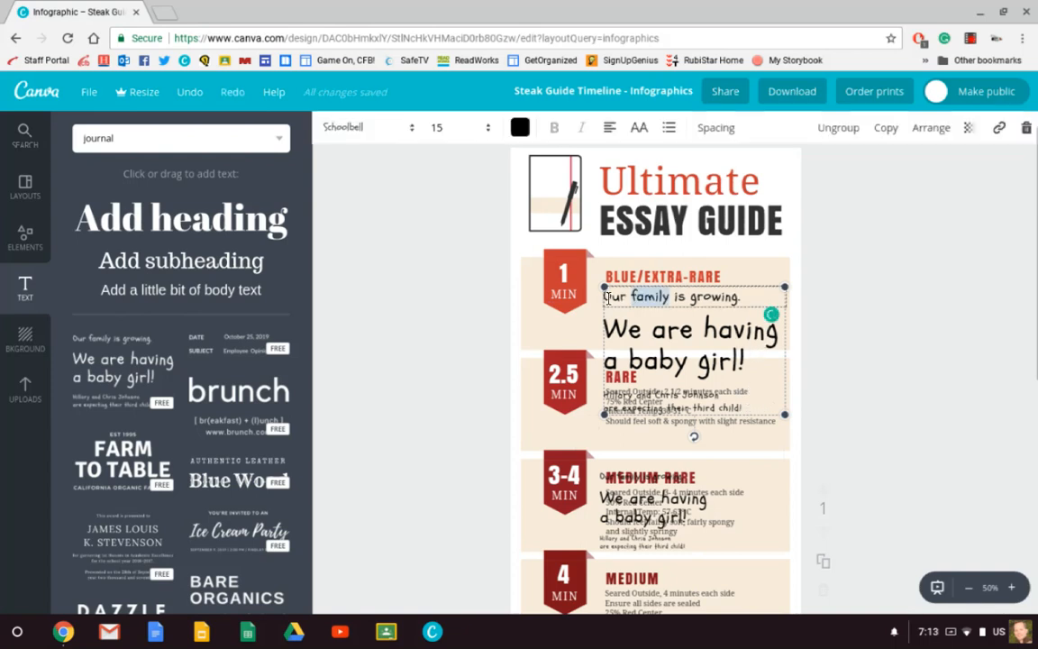
click(745, 296)
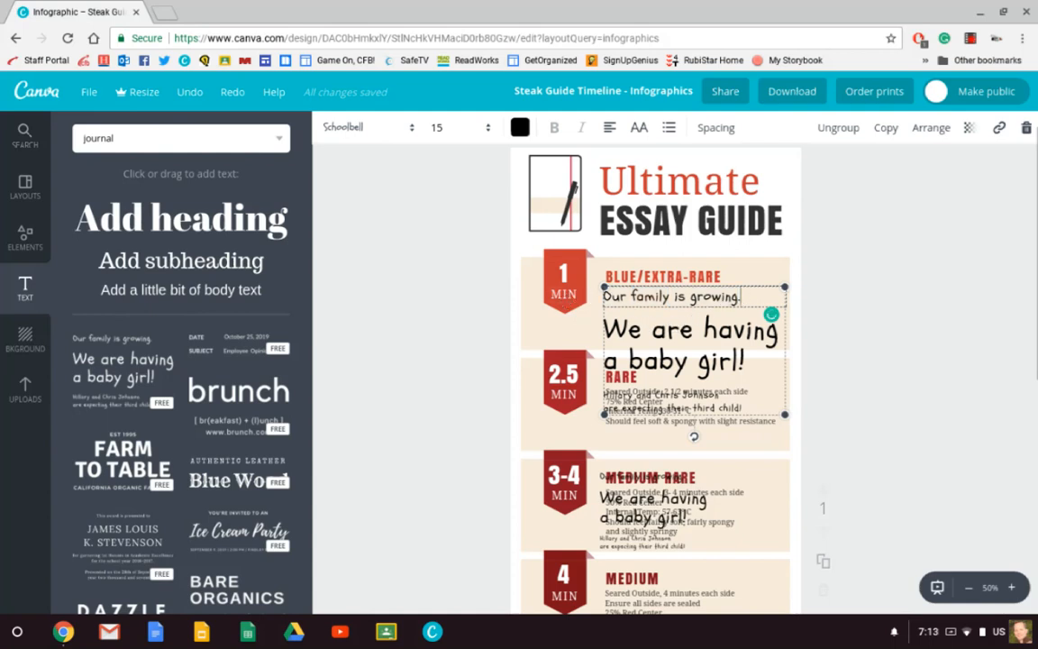
key(Escape)
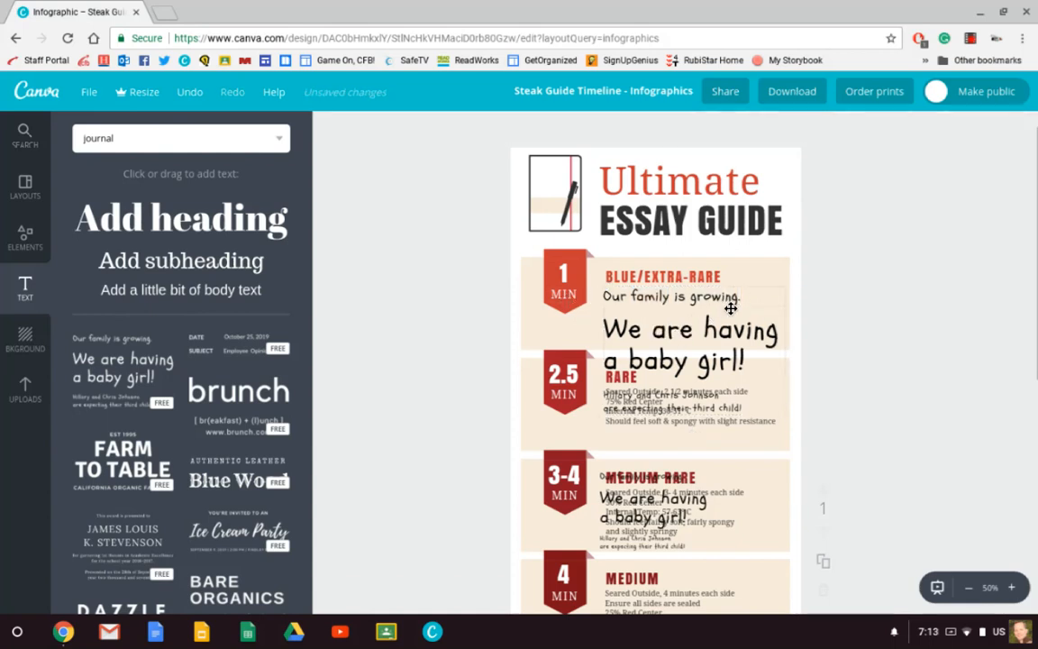
click(777, 295)
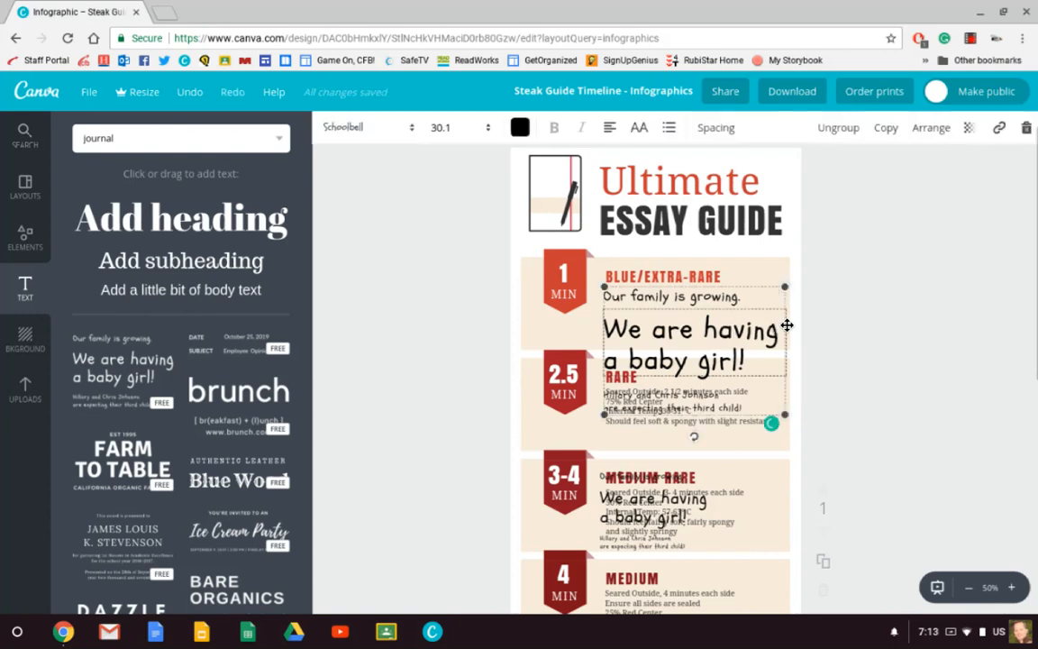
click(784, 308)
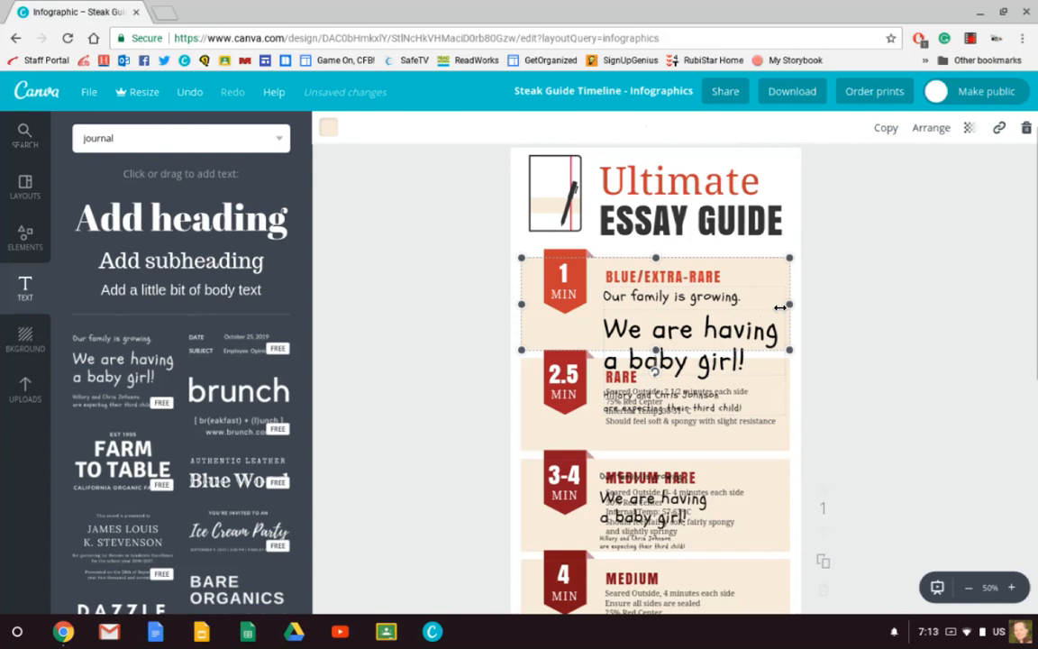
click(734, 358)
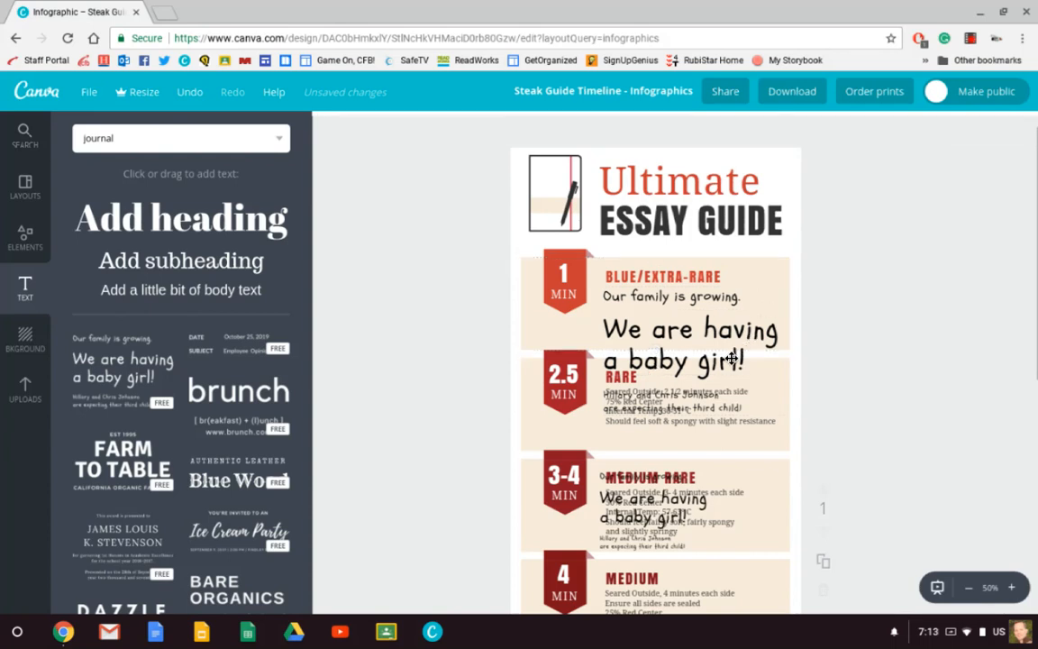
- Change the font of the "We are having a baby girl!" text in the first section to Droid Serif
click(741, 359)
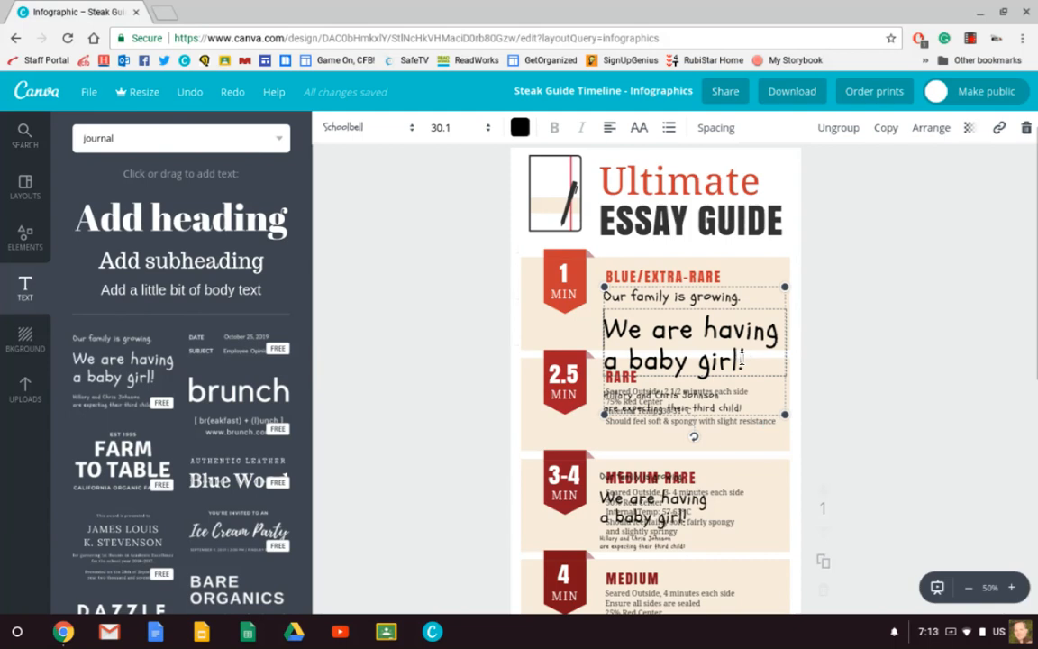
drag(747, 363, 603, 322)
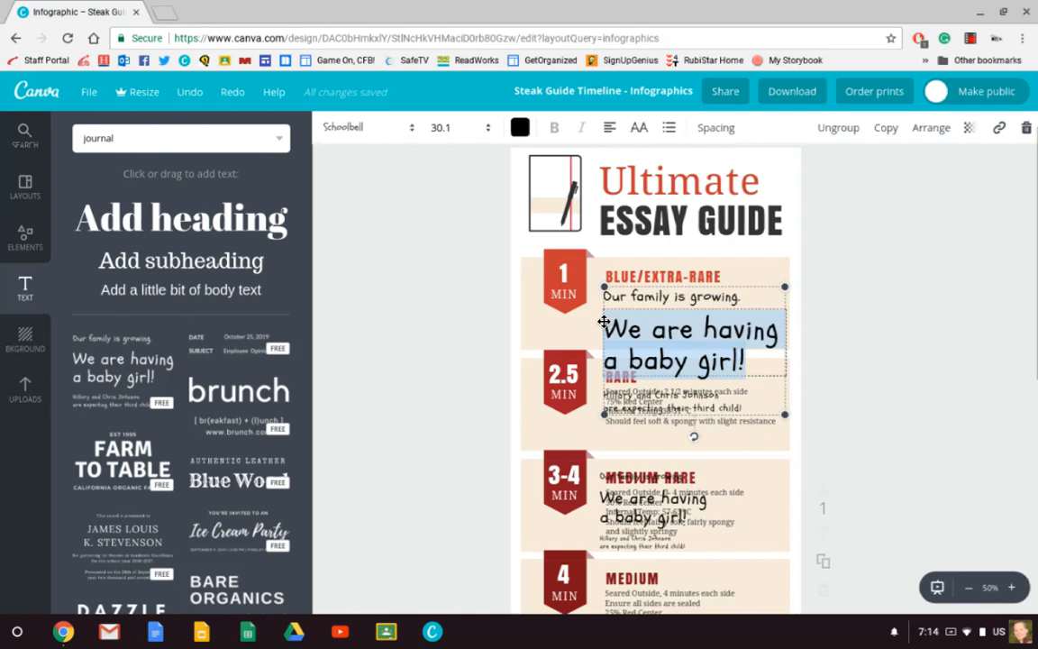
click(378, 133)
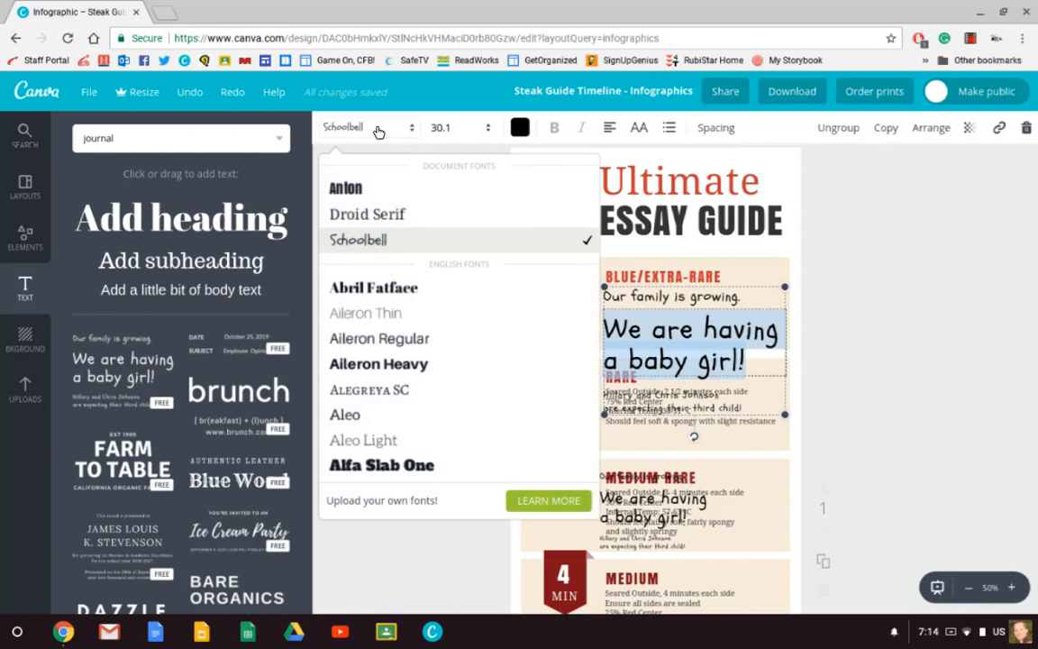
click(377, 216)
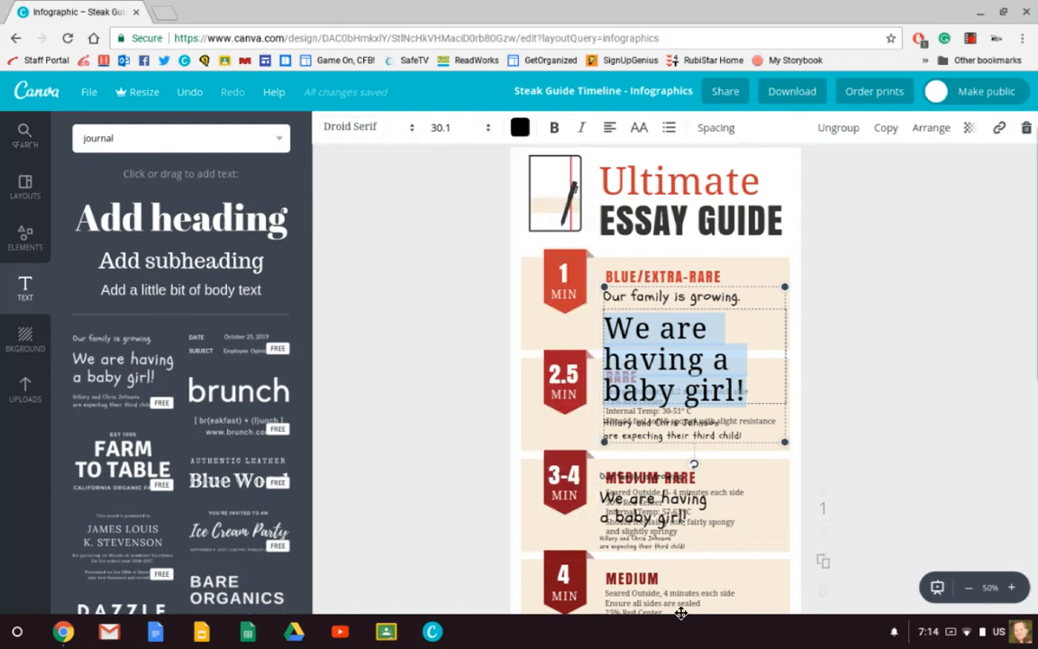
- Check the body text size under MEDIUM and set the first section's "We are having a baby girl!" text to size 8
click(710, 547)
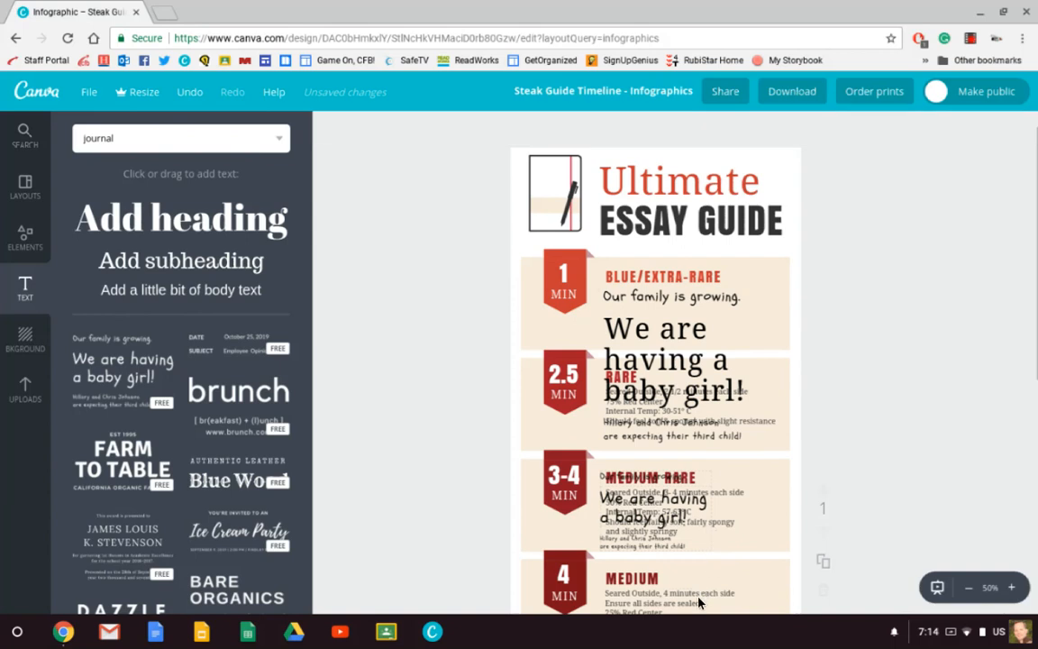
key(ctrl+z)
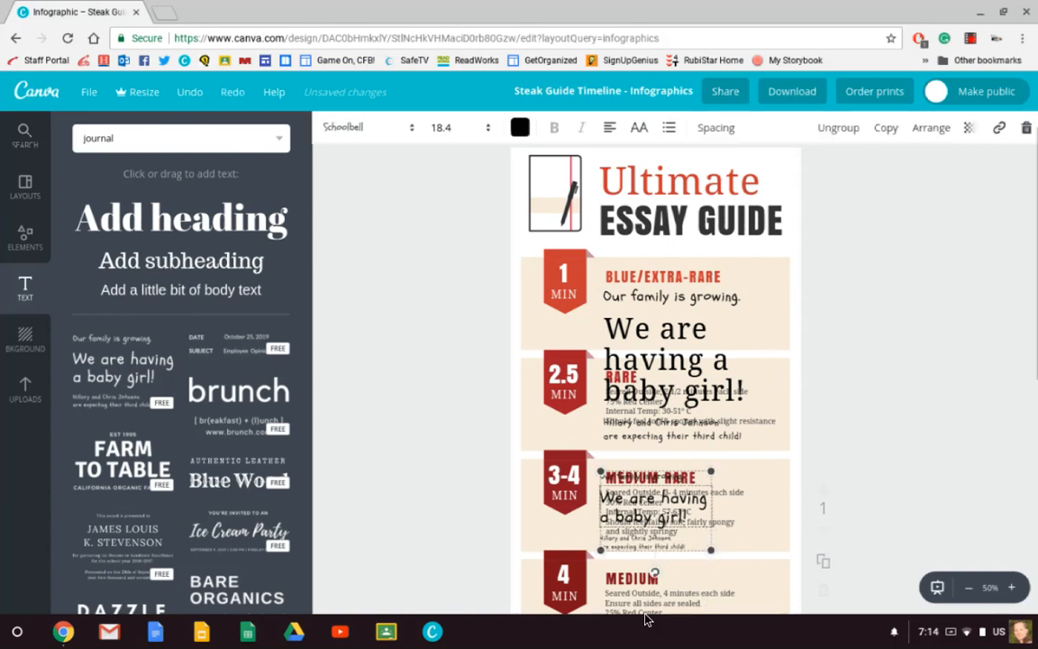
click(674, 613)
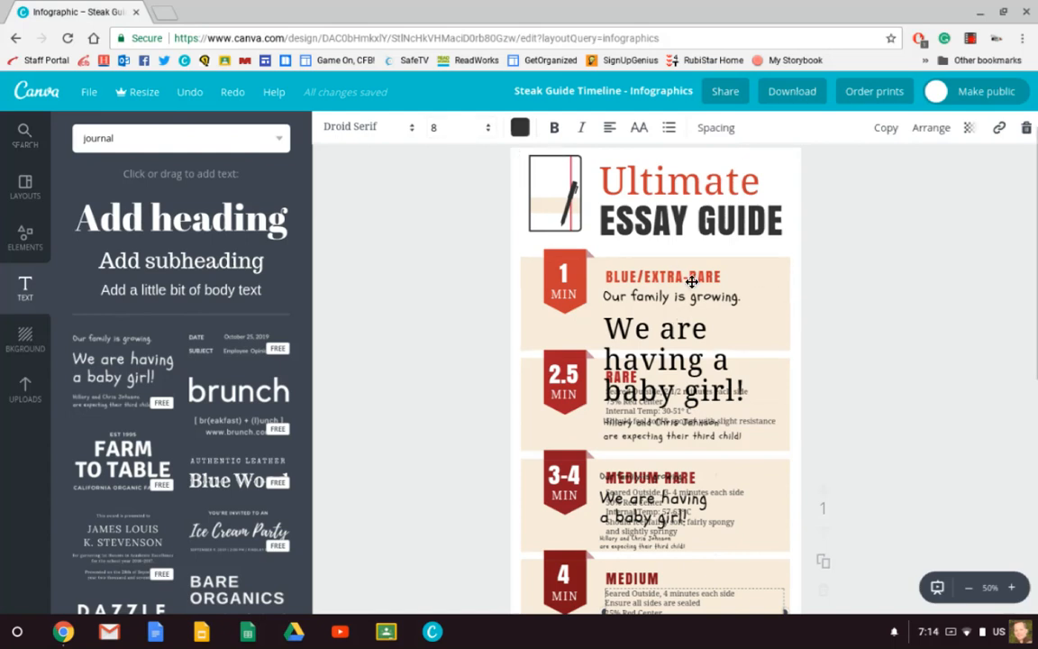
click(701, 347)
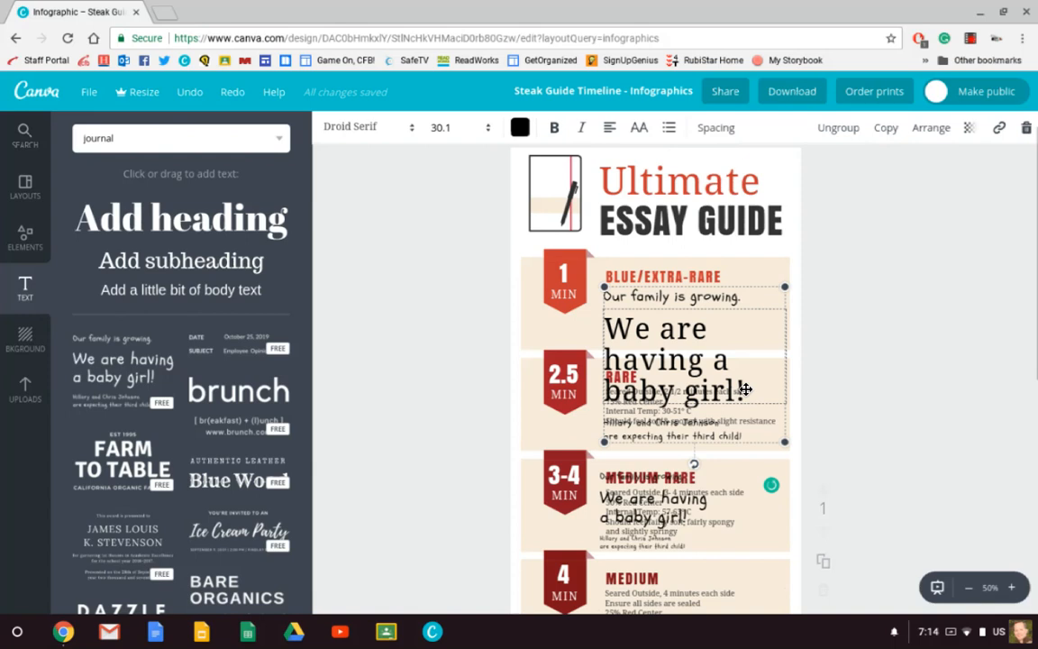
double_click(645, 336)
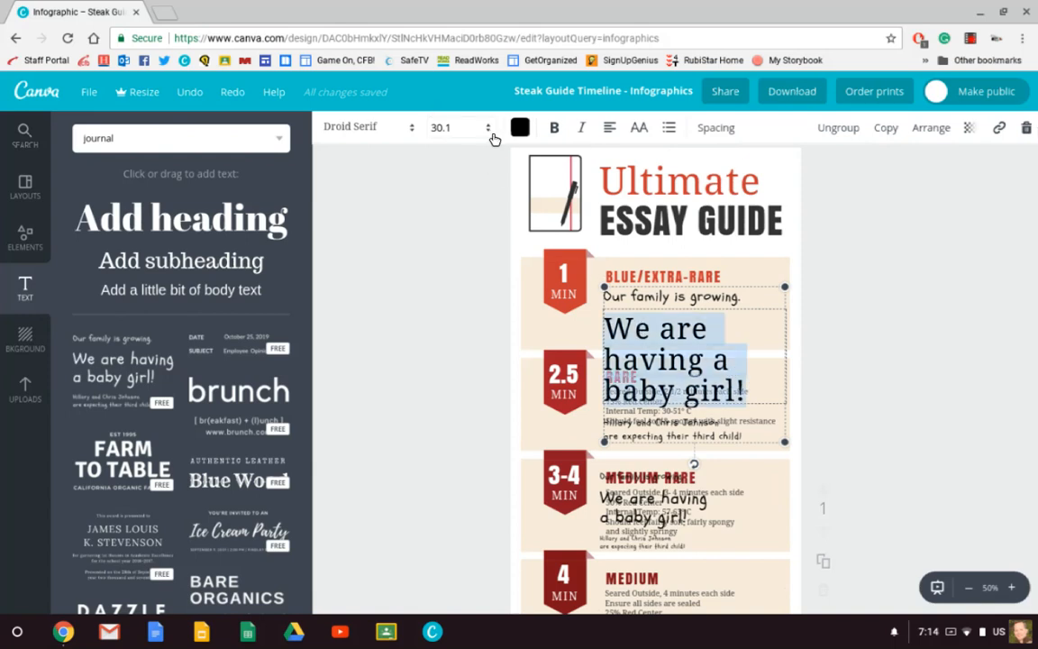
click(441, 127)
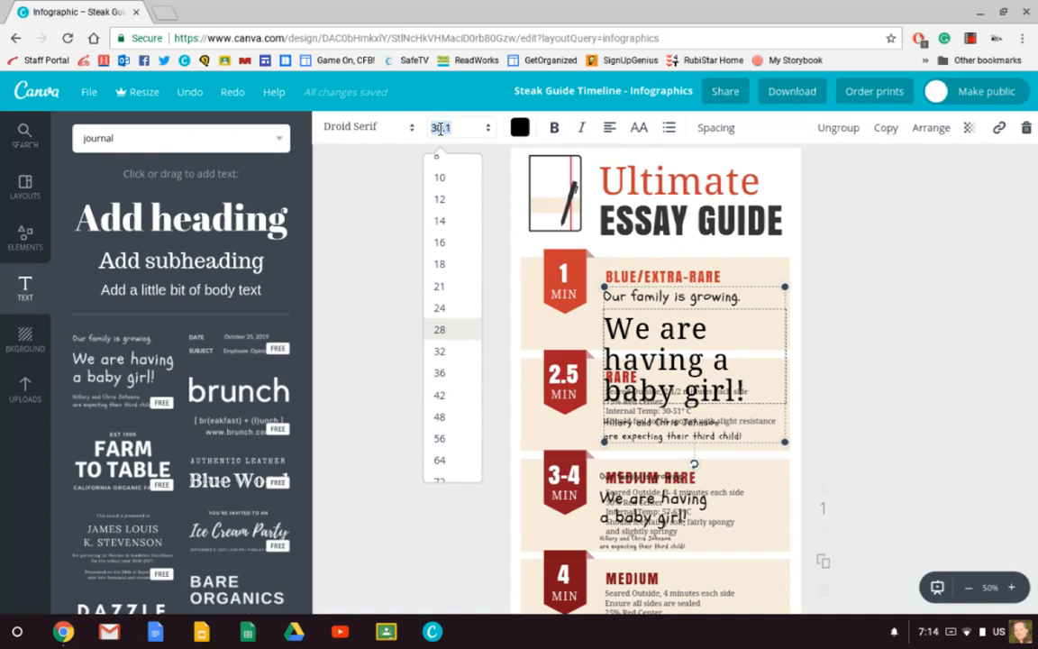
text(8)
key(Return)
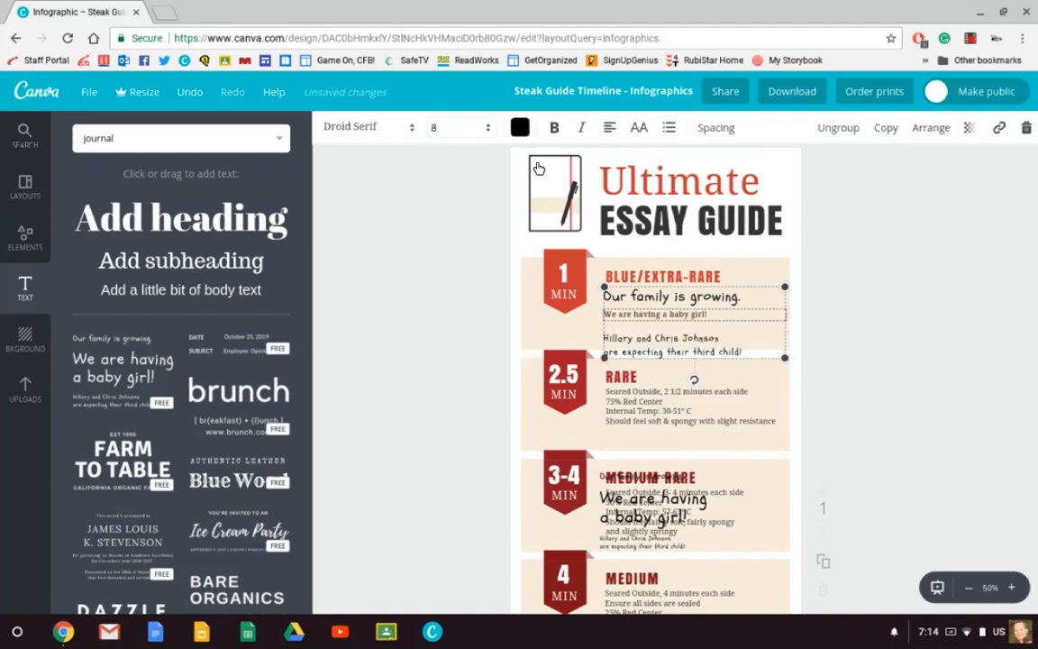
- Delete the "are expecting their third child!" sentence from the text group in the first section
click(740, 353)
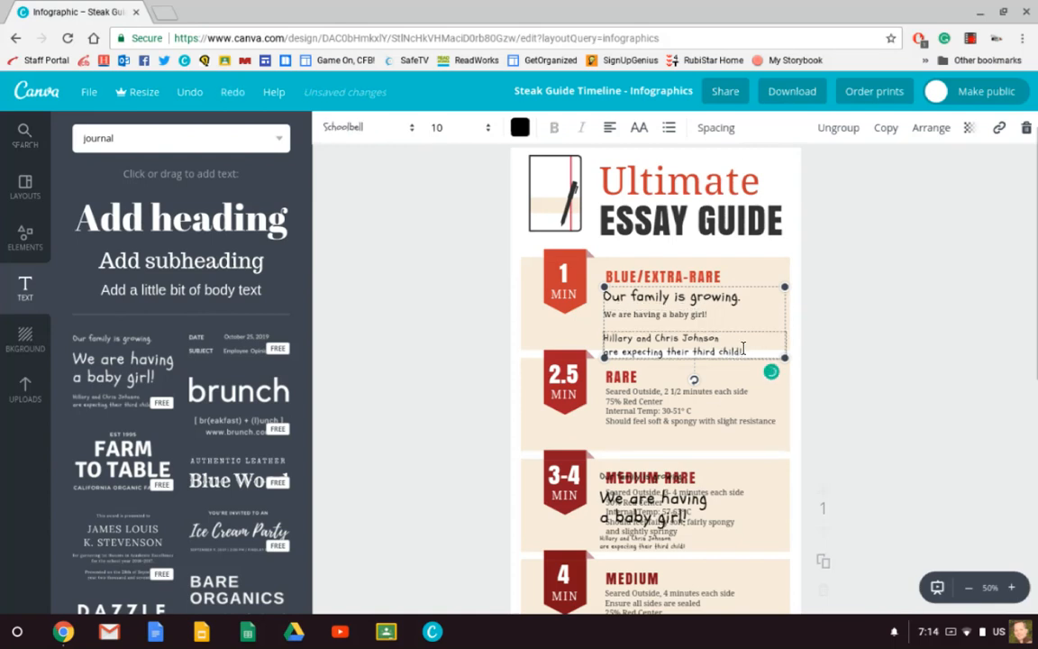
drag(742, 350, 539, 301)
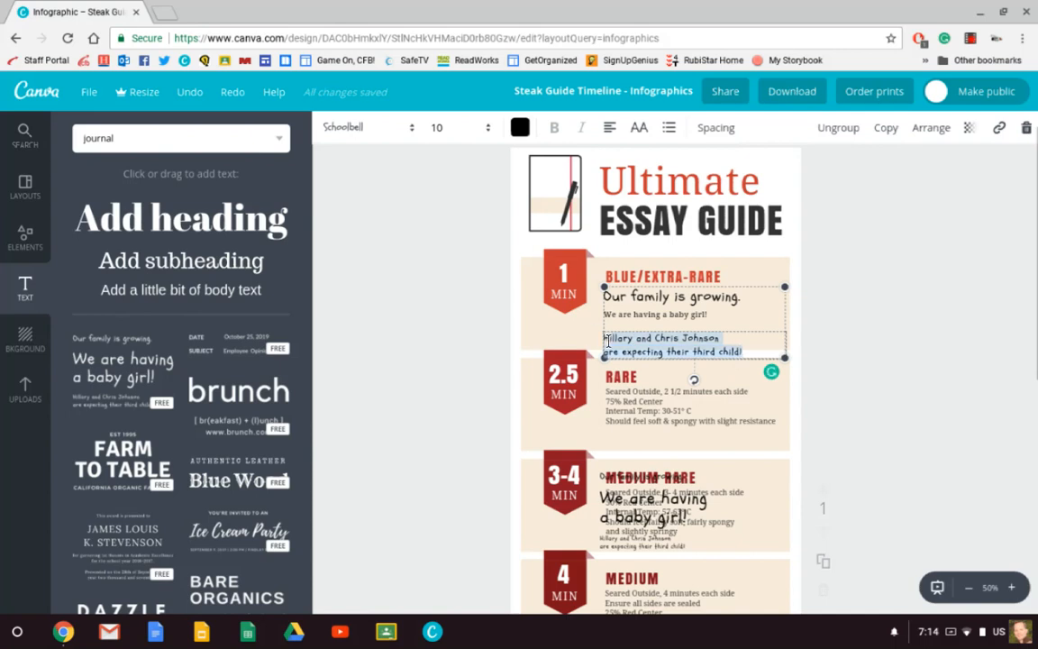
key(BackSpace)
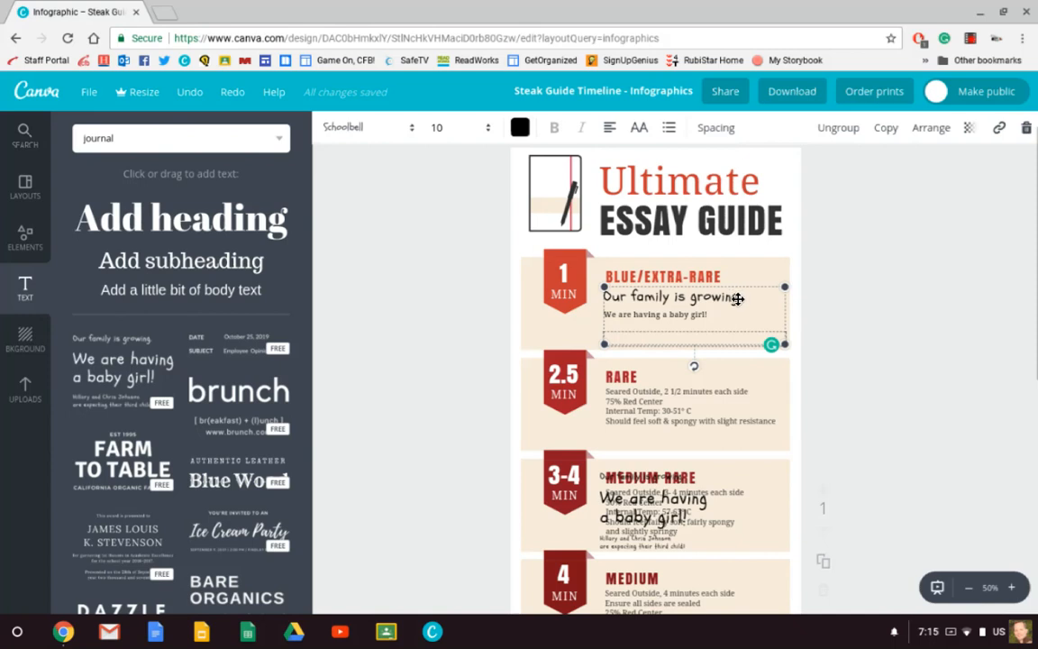
- Delete the "Our family is growing." line and the leftover empty line from the first section's text group
key(BackSpace)
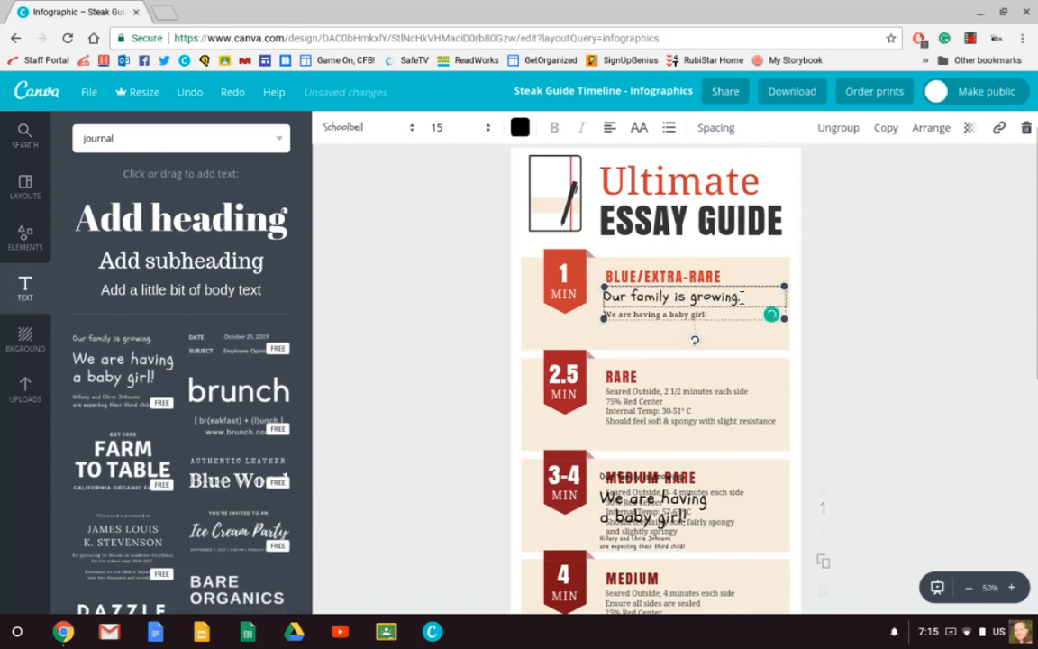
drag(743, 295, 600, 297)
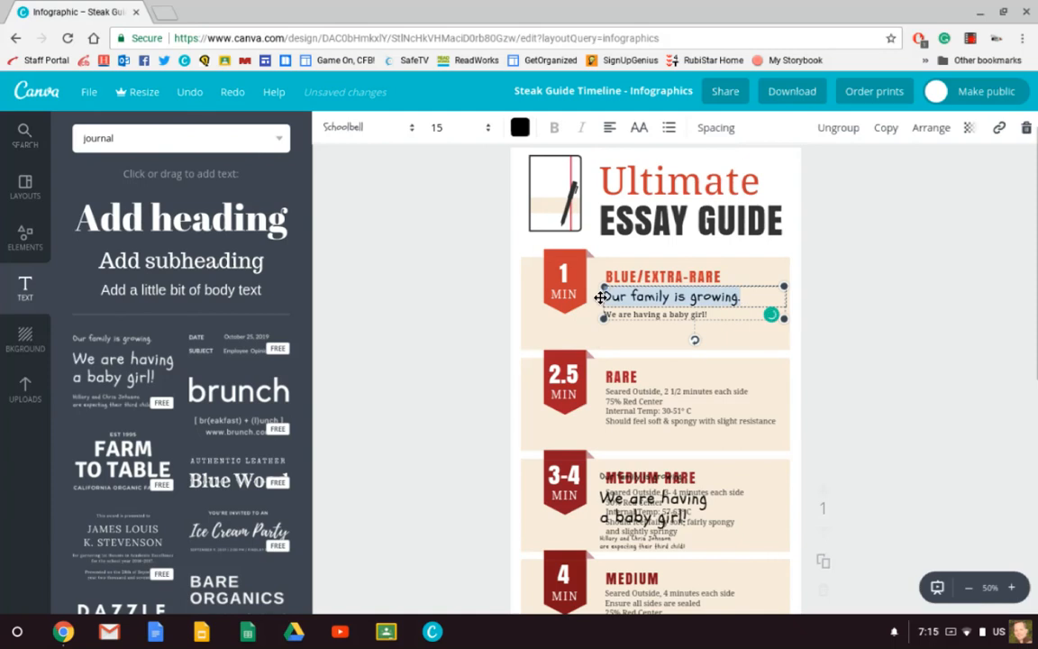
key(BackSpace)
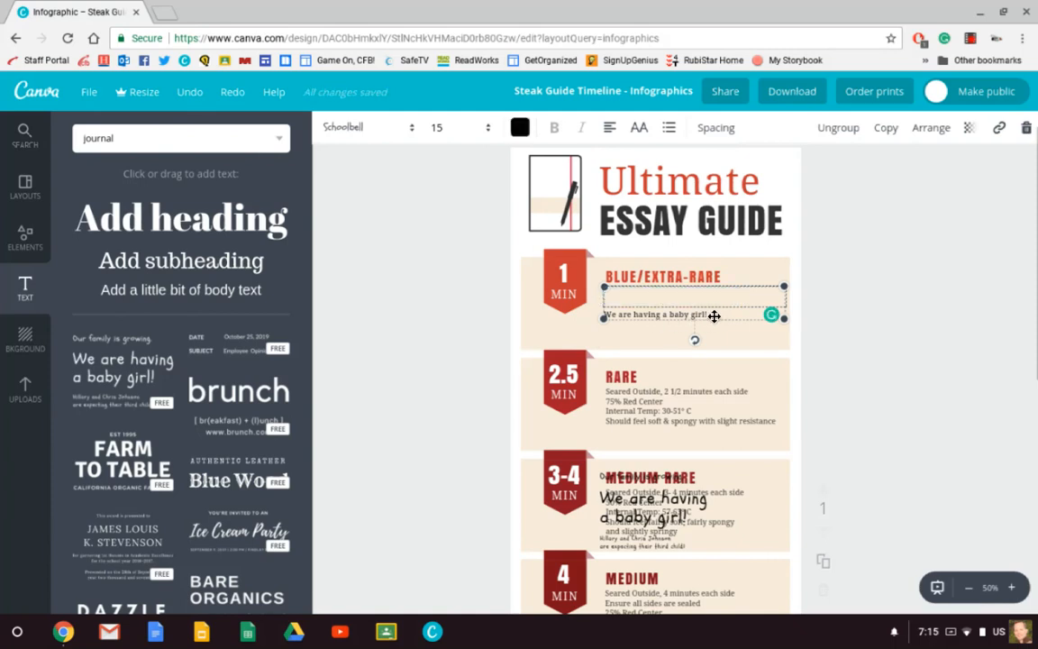
- Replace the first section's body text with "You need to get the reader's attention. Try using a question, bold statement, or paint a picture with sensory language."
click(721, 317)
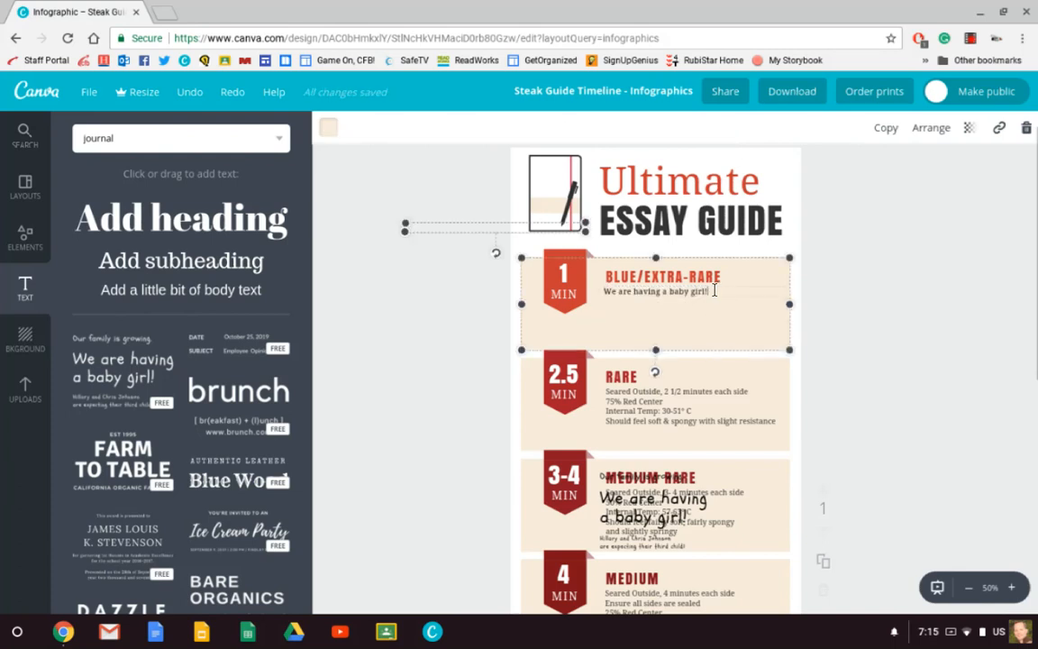
key(BackSpace)
key(BackSpace)
key(BackSpace)
key(BackSpace)
key(BackSpace)
key(BackSpace)
key(BackSpace)
key(BackSpace)
key(BackSpace)
key(BackSpace)
key(BackSpace)
key(BackSpace)
key(BackSpace)
key(BackSpace)
key(BackSpace)
key(BackSpace)
key(BackSpace)
key(BackSpace)
key(BackSpace)
key(BackSpace)
text(Yo)
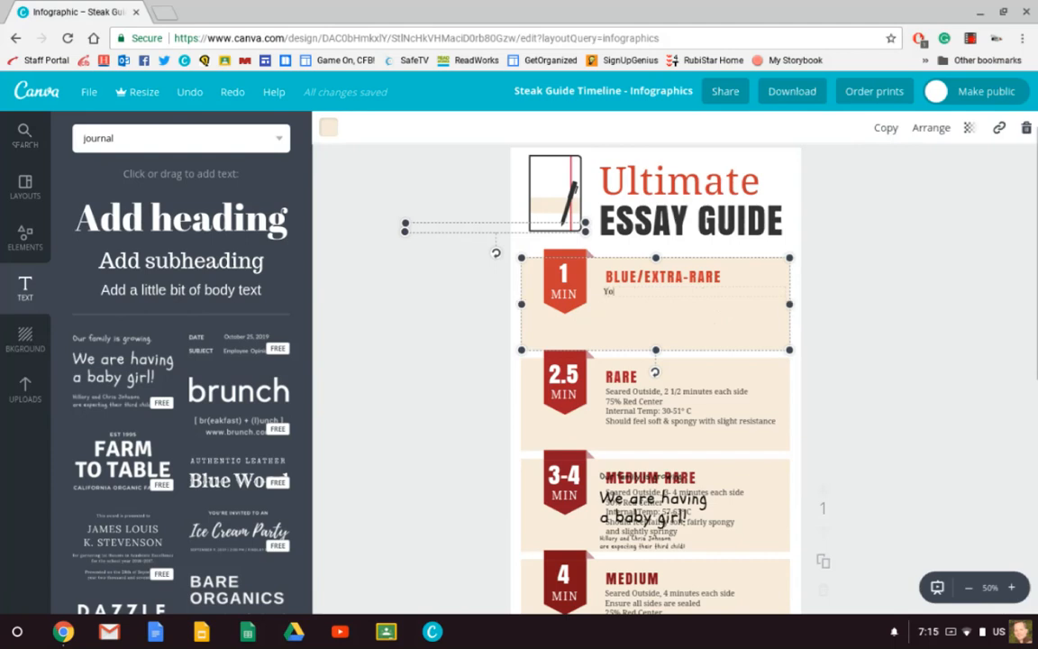
text(u need to get the reader's attention)
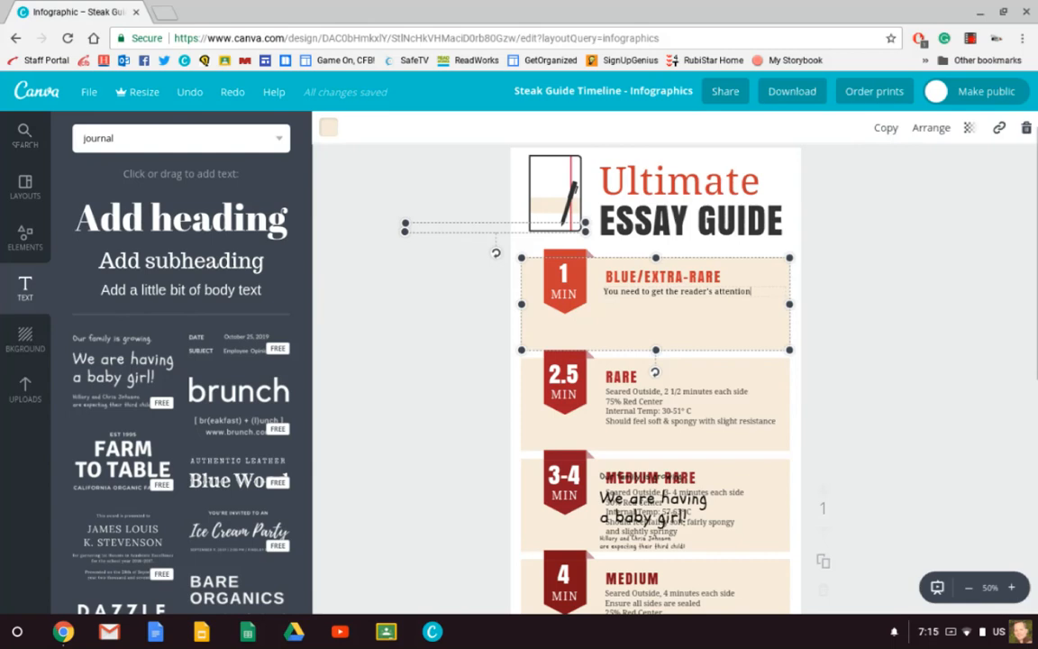
text(. )
text(Try using)
text( a question.)
text( bold st)
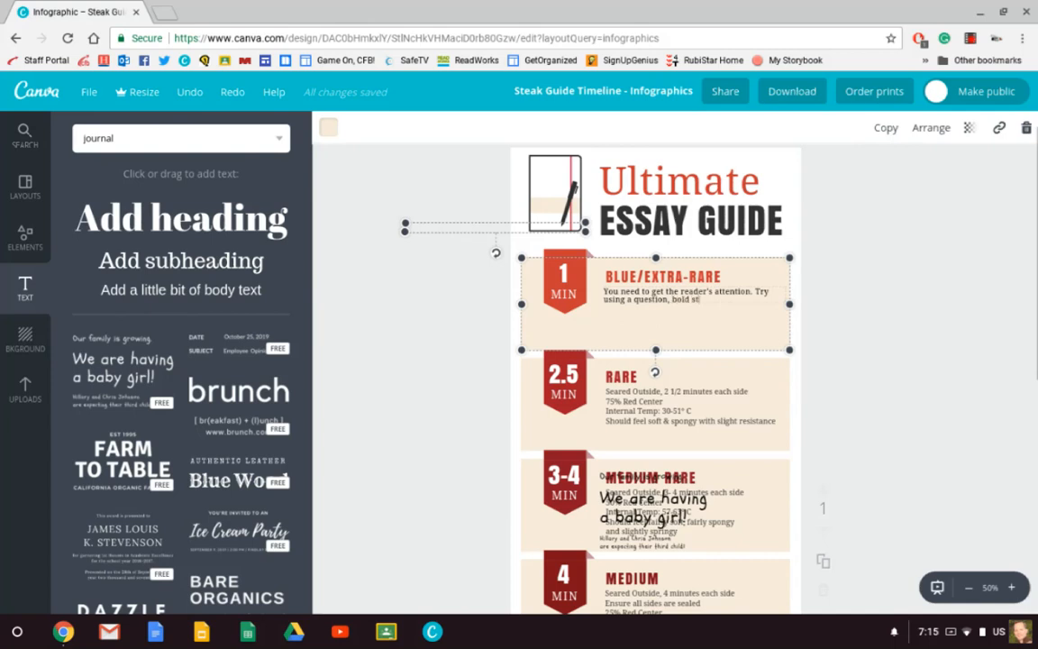
text(atement, or paint a picture with)
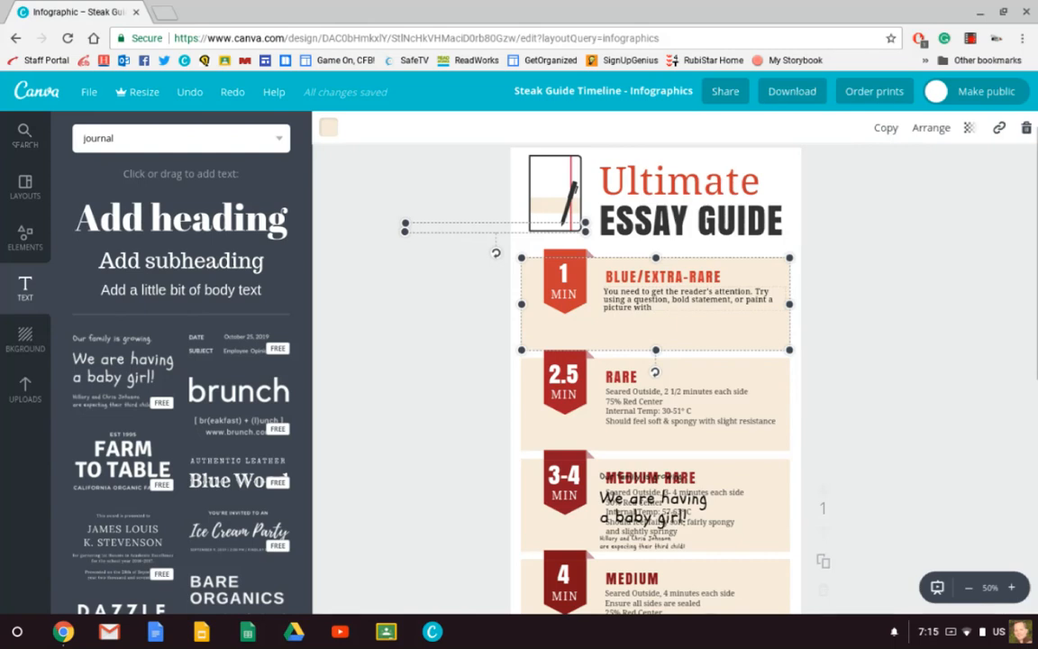
text( sensory language.)
- Replace the first section's BLUE/EXTRA-RARE heading with "HOOK"
click(681, 276)
drag(721, 276, 609, 278)
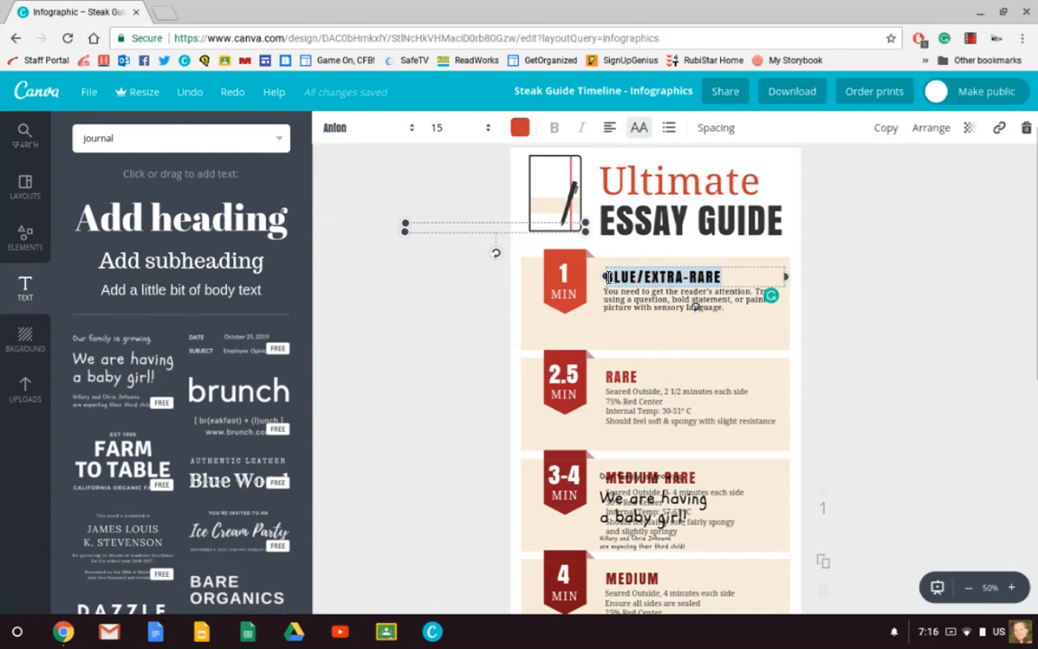
text(HOOK)
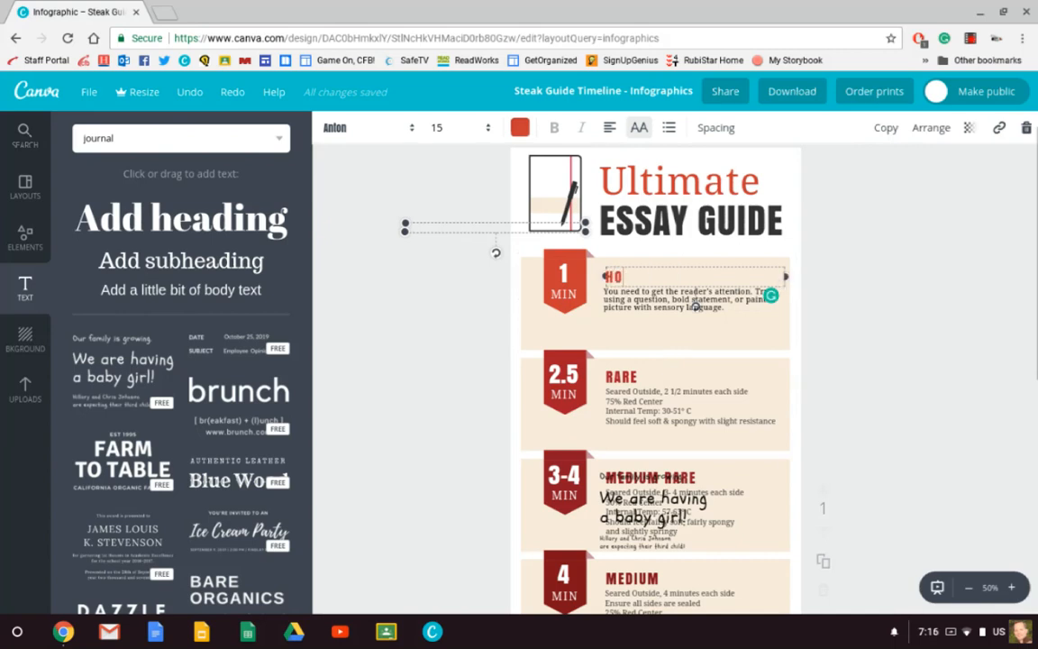
click(564, 275)
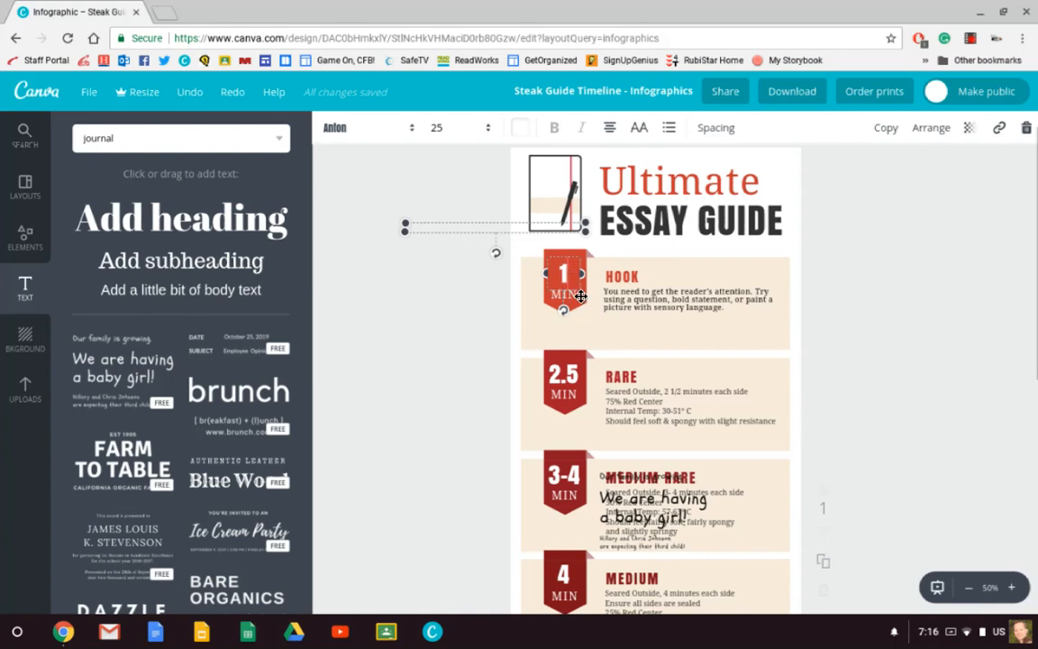
key(Delete)
click(566, 269)
drag(565, 268, 592, 315)
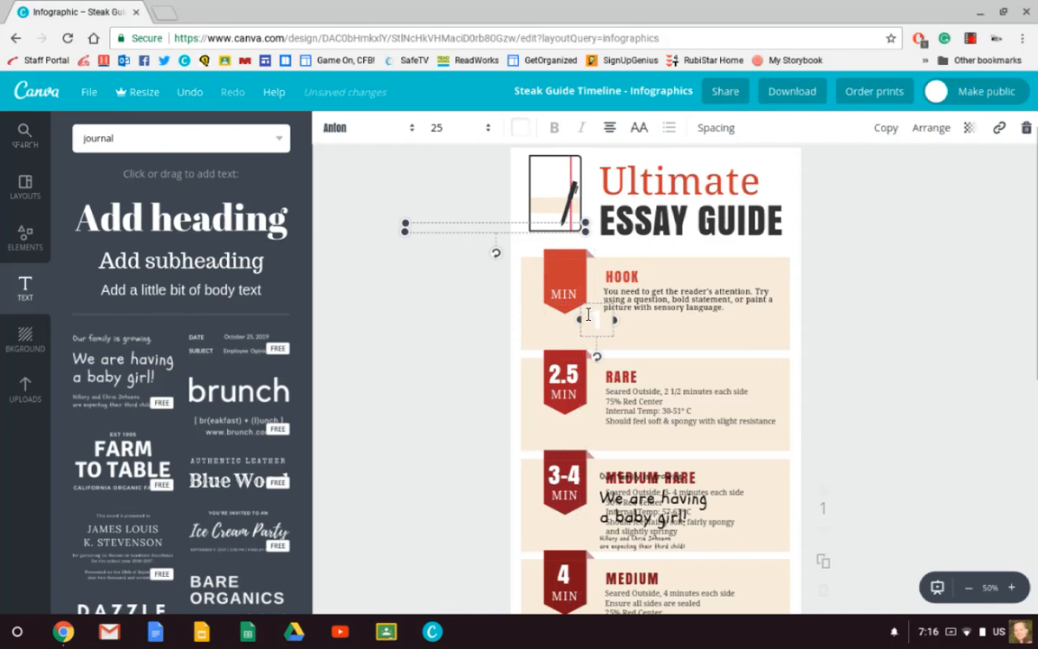
key(ctrl+z)
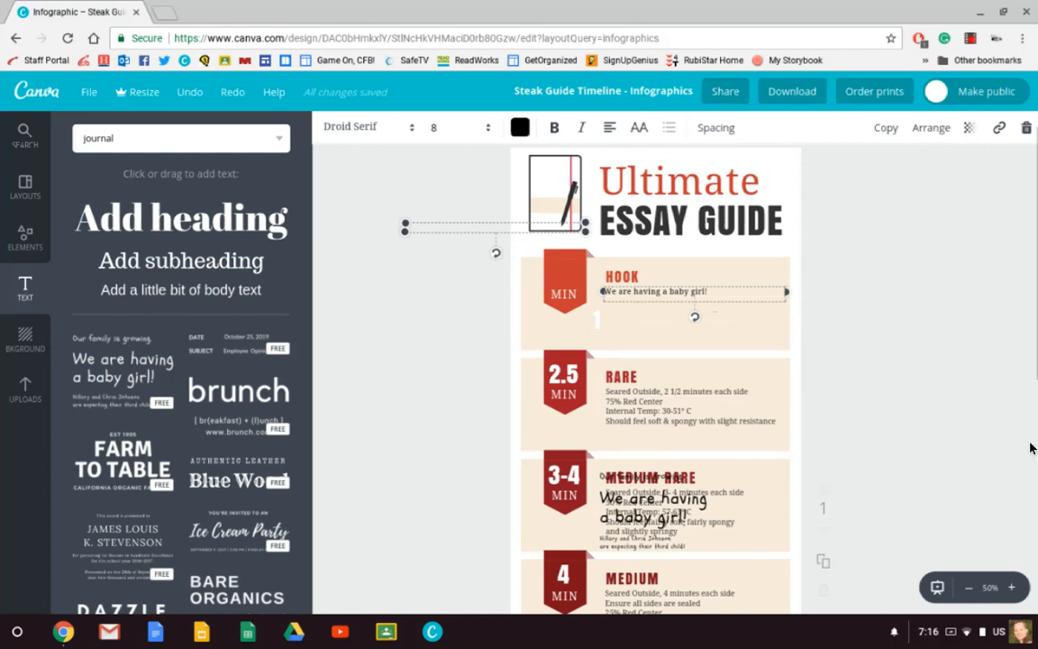
key(ctrl+y)
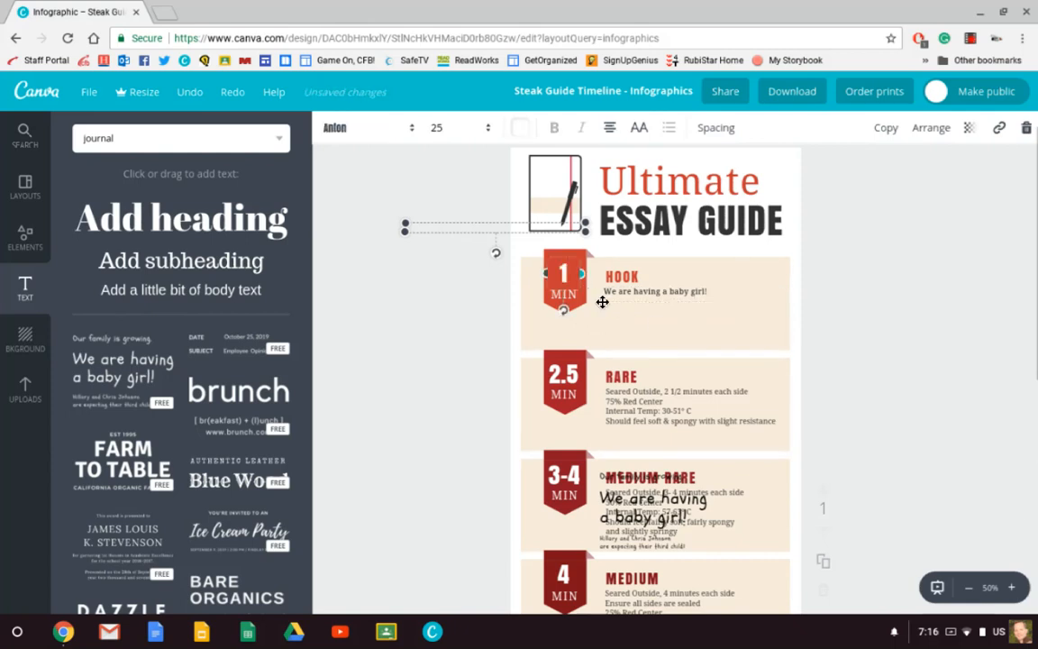
- Move the stray "We are having a baby girl!" text group from the MEDIUM RARE section completely off the page
click(1012, 587)
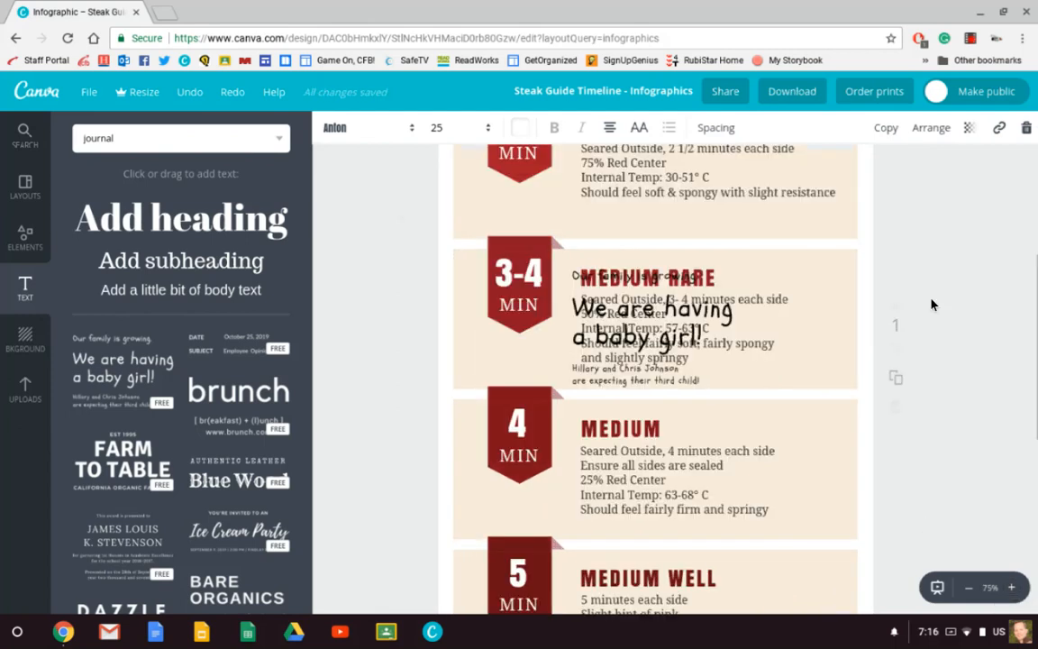
scroll(932, 304, up, 3)
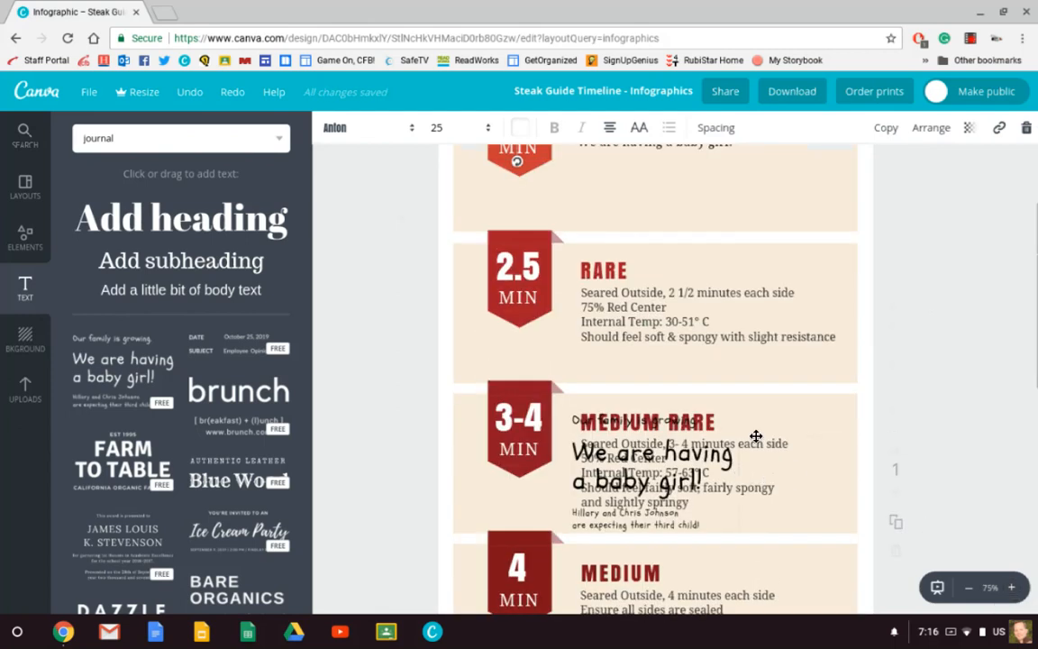
click(712, 470)
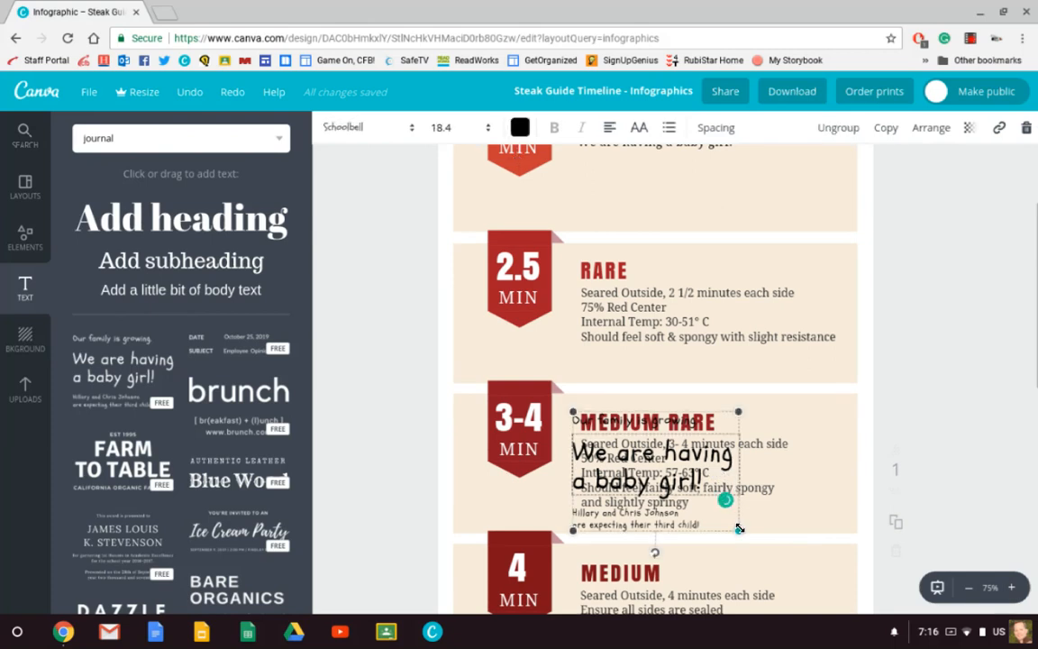
drag(738, 531, 738, 530)
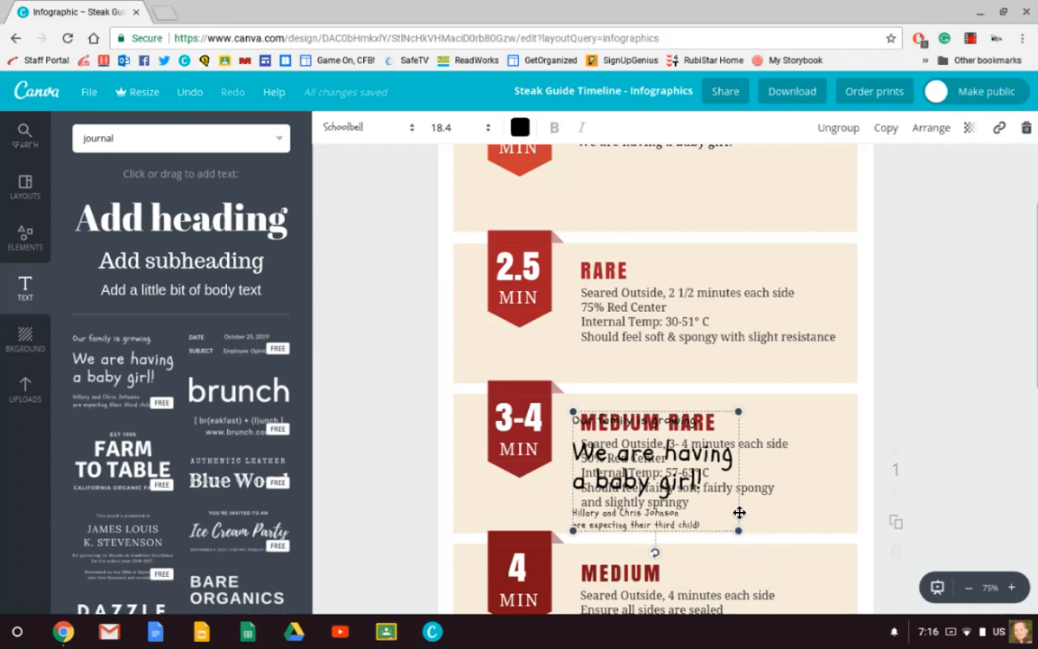
drag(770, 509, 968, 389)
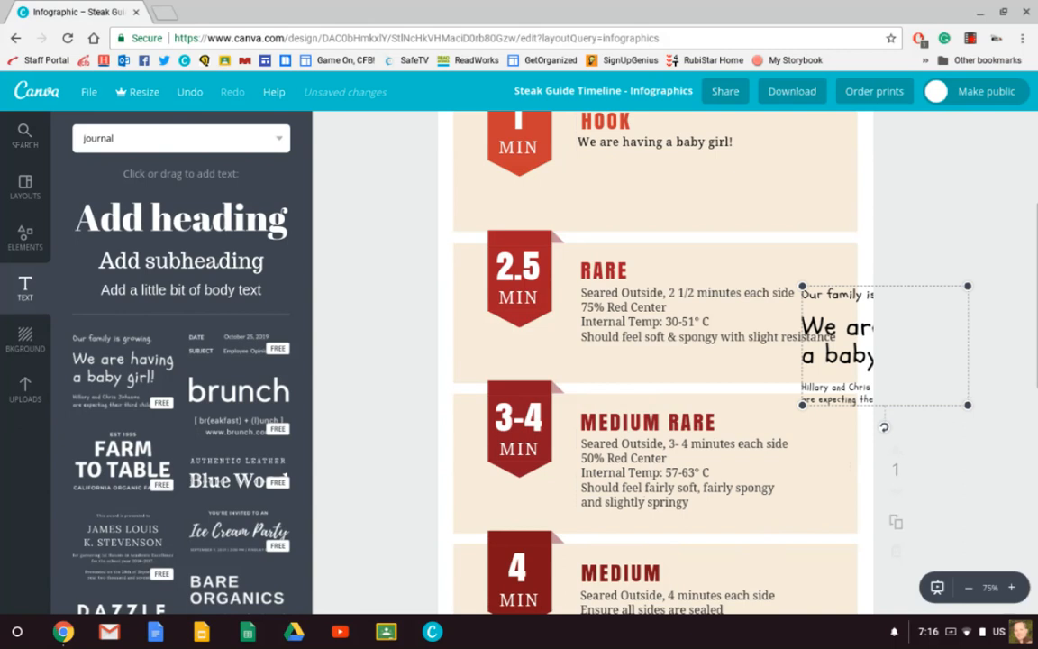
drag(945, 297, 1035, 333)
click(989, 306)
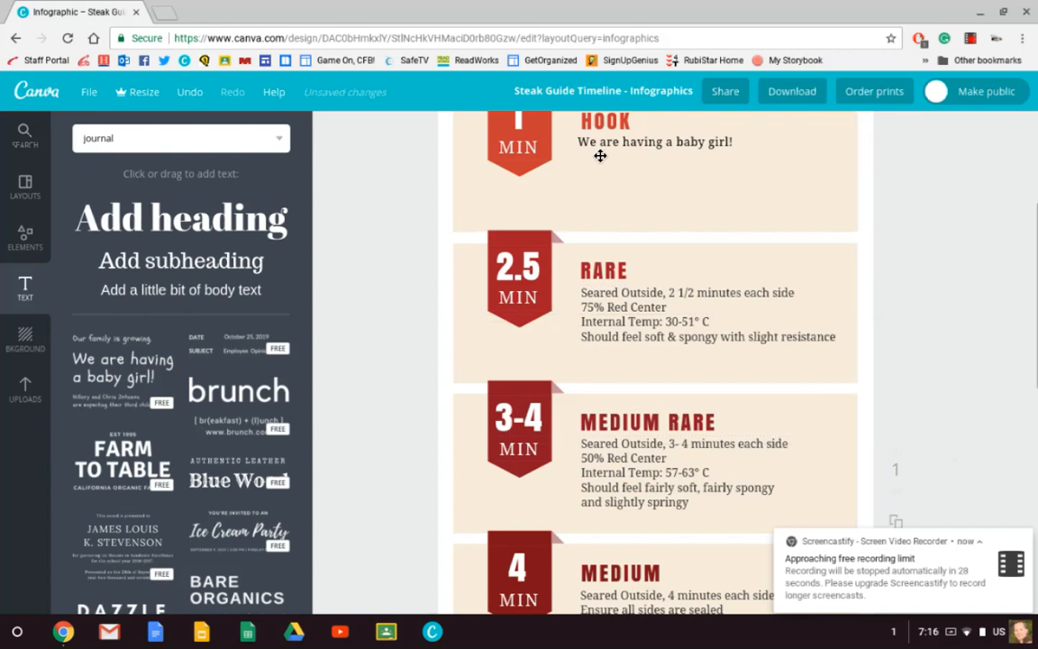
- Delete the MIN label beneath the number 1 on the first section's ribbon
click(537, 147)
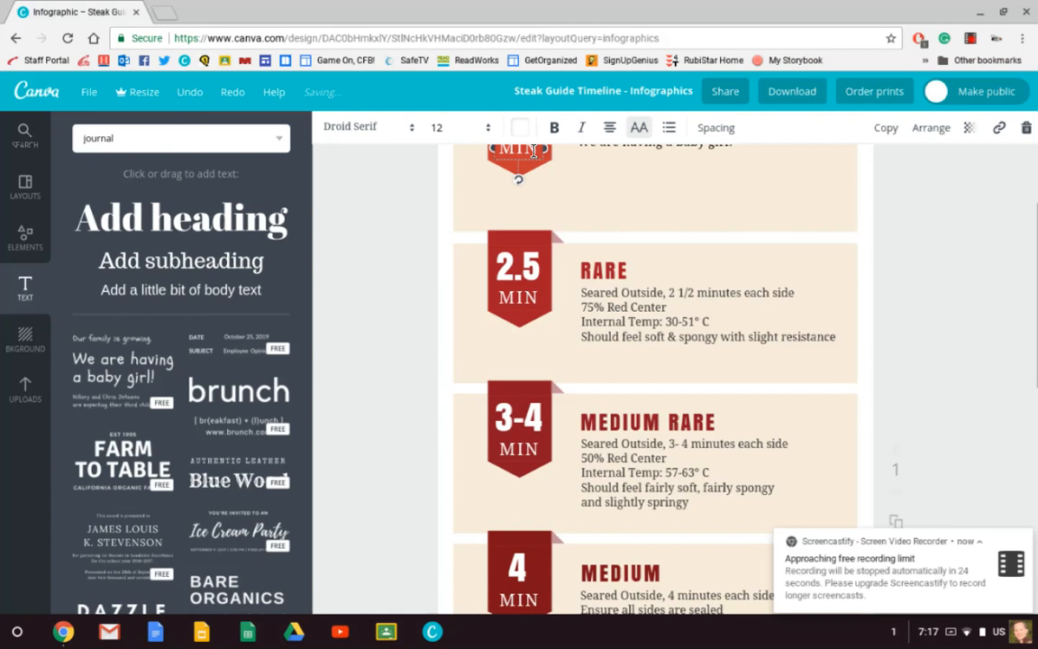
drag(541, 150, 494, 148)
key(BackSpace)
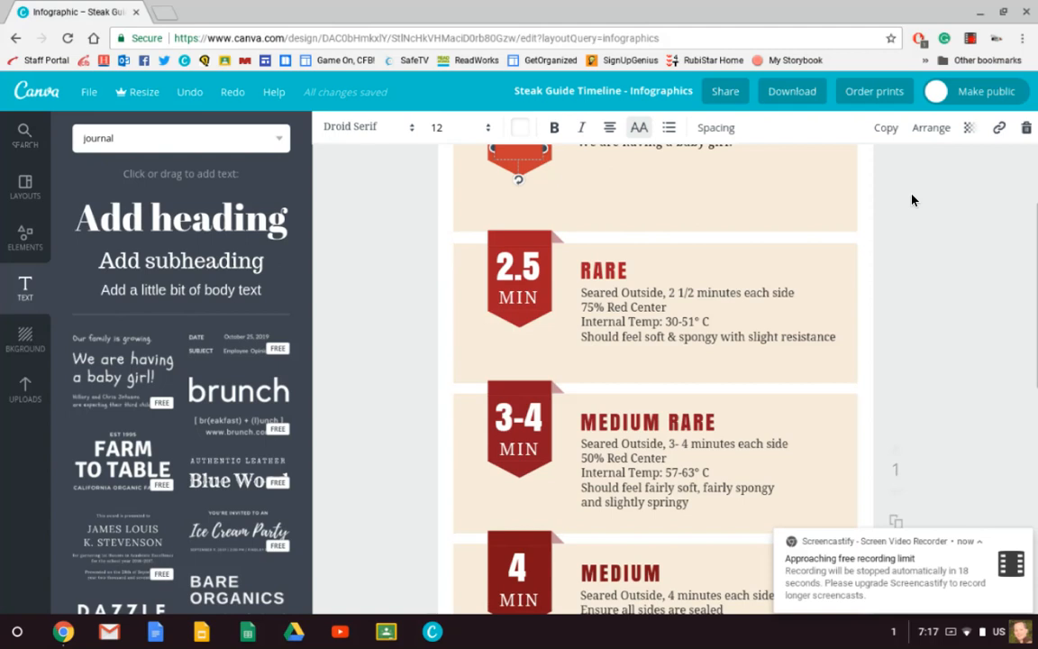
scroll(912, 200, up, 2)
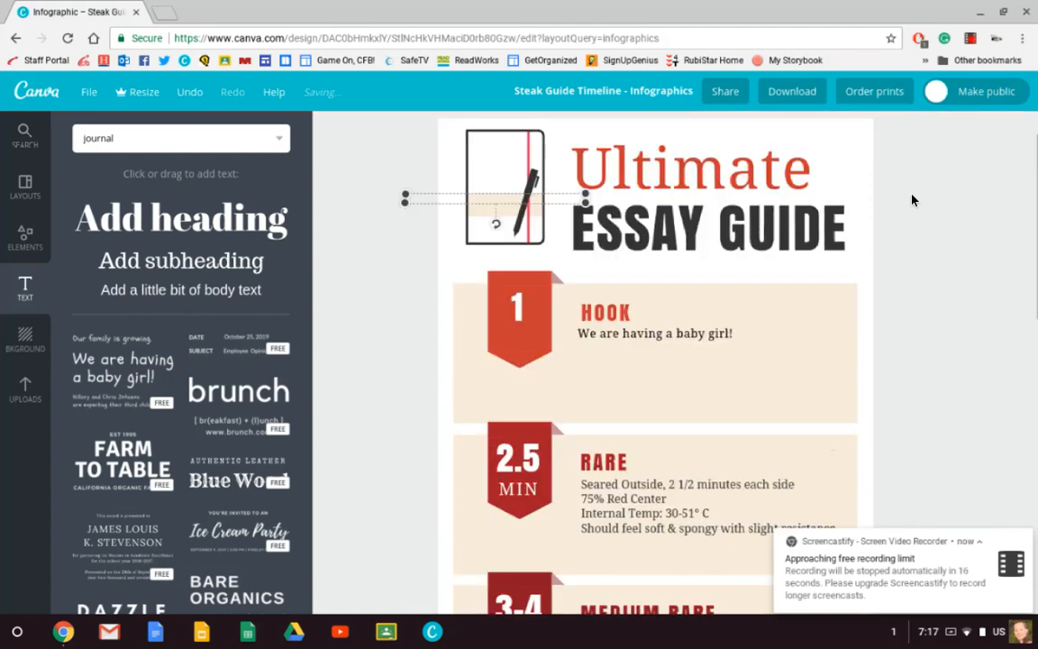